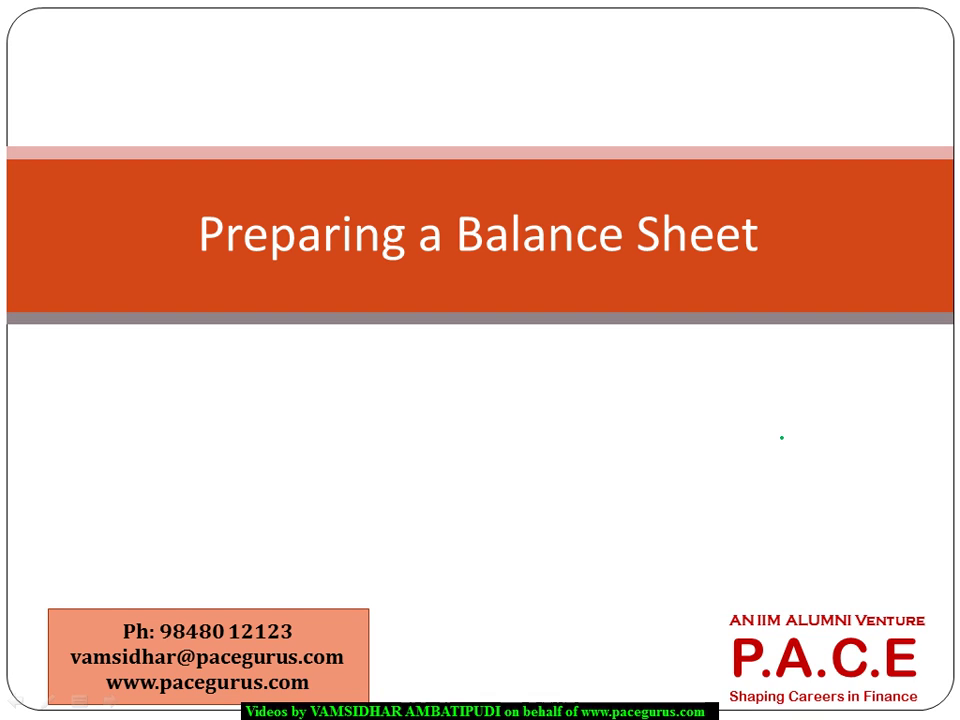
Circle 'Balance Sheet' in the slide title and handwrite P&L, CFS and Balance Sheet beneath it.
{"action": "mouse_move", "coordinate": [656, 195]}
{"action": "left_mouse_down"}
{"action": "mouse_move", "coordinate": [459, 289]}
{"action": "mouse_move", "coordinate": [742, 179]}
{"action": "left_mouse_up"}
{"action": "mouse_move", "coordinate": [477, 390]}
{"action": "left_mouse_down"}
{"action": "mouse_move", "coordinate": [479, 413]}
{"action": "mouse_move", "coordinate": [482, 402]}
{"action": "left_mouse_up"}
{"action": "mouse_move", "coordinate": [516, 390]}
{"action": "left_mouse_down"}
{"action": "mouse_move", "coordinate": [520, 412]}
{"action": "mouse_move", "coordinate": [555, 402]}
{"action": "left_mouse_up"}
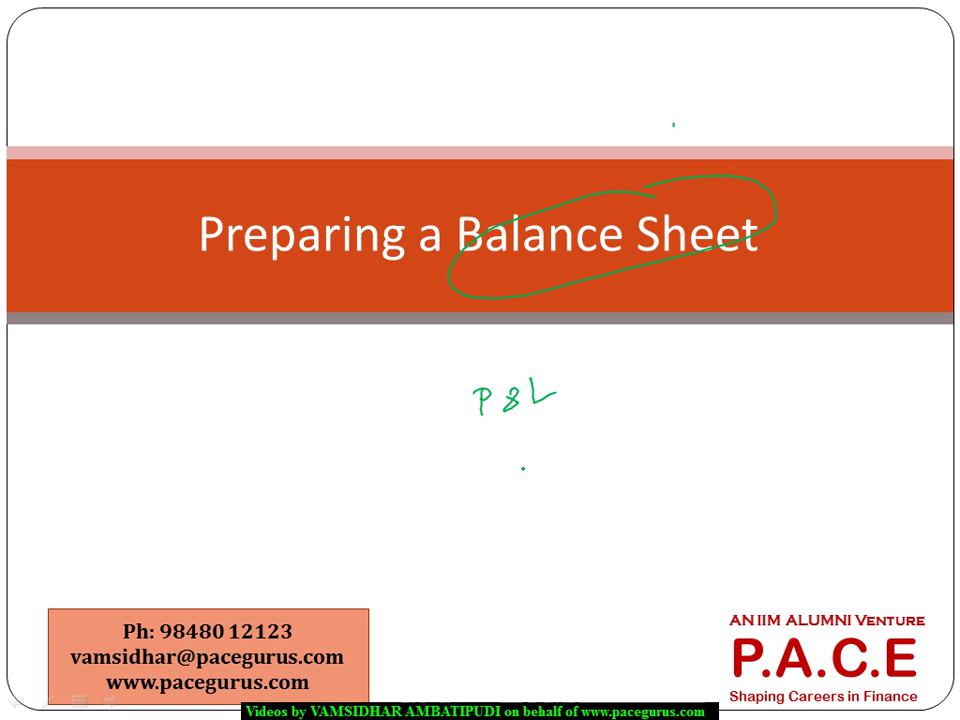
{"action": "left_click_drag", "start_coordinate": [524, 458], "coordinate": [528, 488]}
{"action": "mouse_move", "coordinate": [550, 450]}
{"action": "left_mouse_down"}
{"action": "mouse_move", "coordinate": [546, 484]}
{"action": "mouse_move", "coordinate": [564, 447]}
{"action": "mouse_move", "coordinate": [566, 466]}
{"action": "left_mouse_up"}
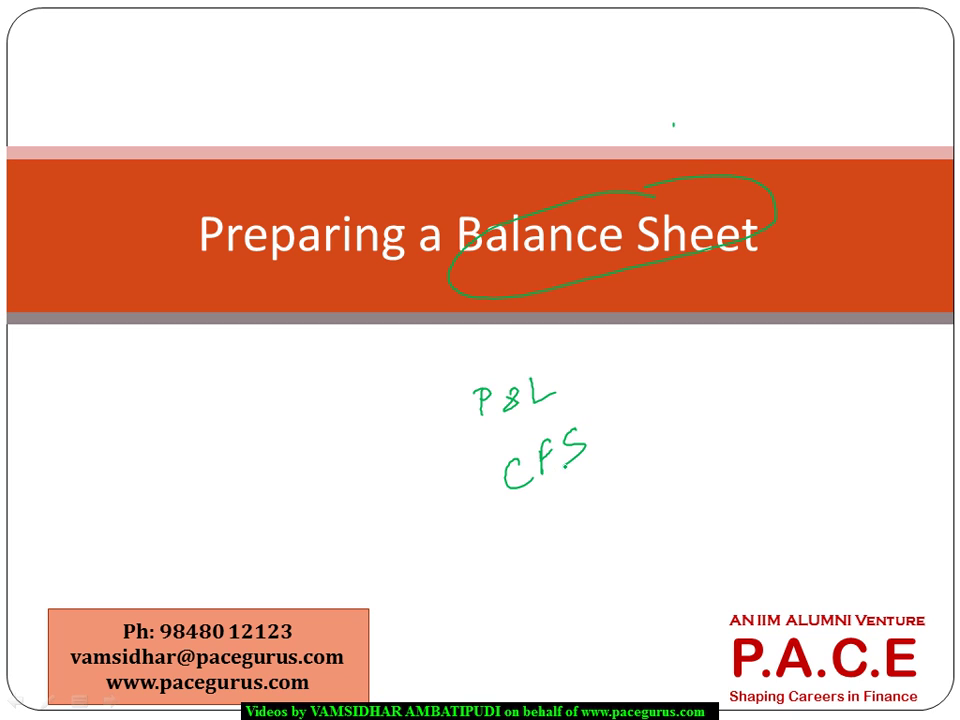
{"action": "mouse_move", "coordinate": [525, 518]}
{"action": "left_mouse_down"}
{"action": "mouse_move", "coordinate": [531, 553]}
{"action": "mouse_move", "coordinate": [536, 538]}
{"action": "mouse_move", "coordinate": [576, 548]}
{"action": "mouse_move", "coordinate": [651, 492]}
{"action": "mouse_move", "coordinate": [704, 470]}
{"action": "mouse_move", "coordinate": [731, 438]}
{"action": "left_mouse_up"}
{"action": "left_click_drag", "start_coordinate": [738, 422], "coordinate": [750, 436]}
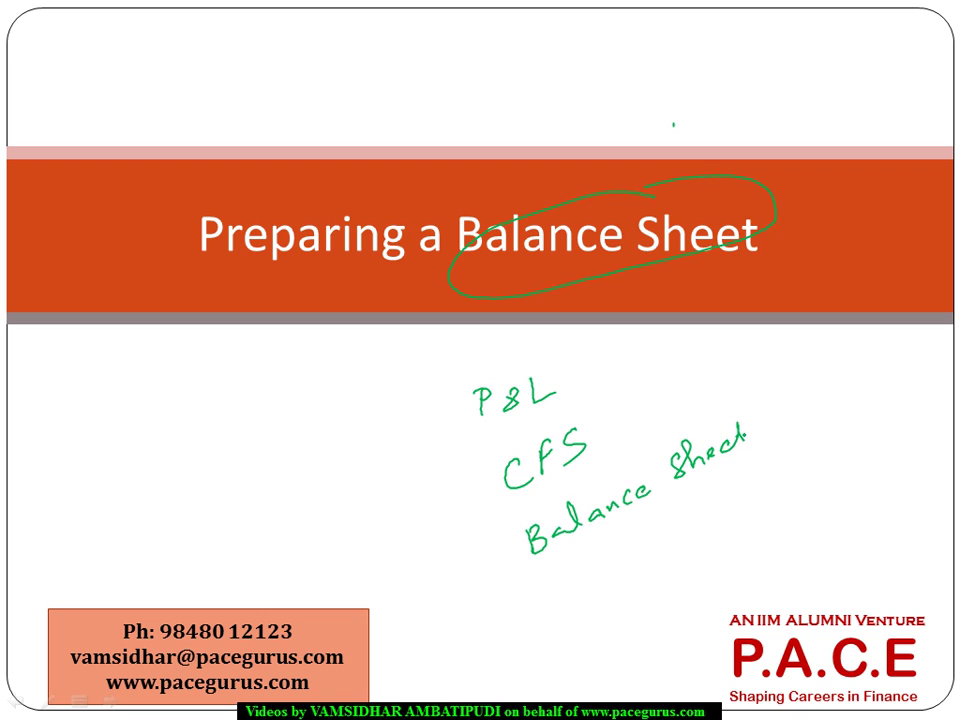
{"action": "mouse_move", "coordinate": [628, 528]}
{"action": "left_mouse_down"}
{"action": "mouse_move", "coordinate": [640, 548]}
{"action": "mouse_move", "coordinate": [690, 536]}
{"action": "mouse_move", "coordinate": [722, 500]}
{"action": "mouse_move", "coordinate": [756, 488]}
{"action": "left_mouse_up"}
{"action": "left_click", "coordinate": [703, 526]}
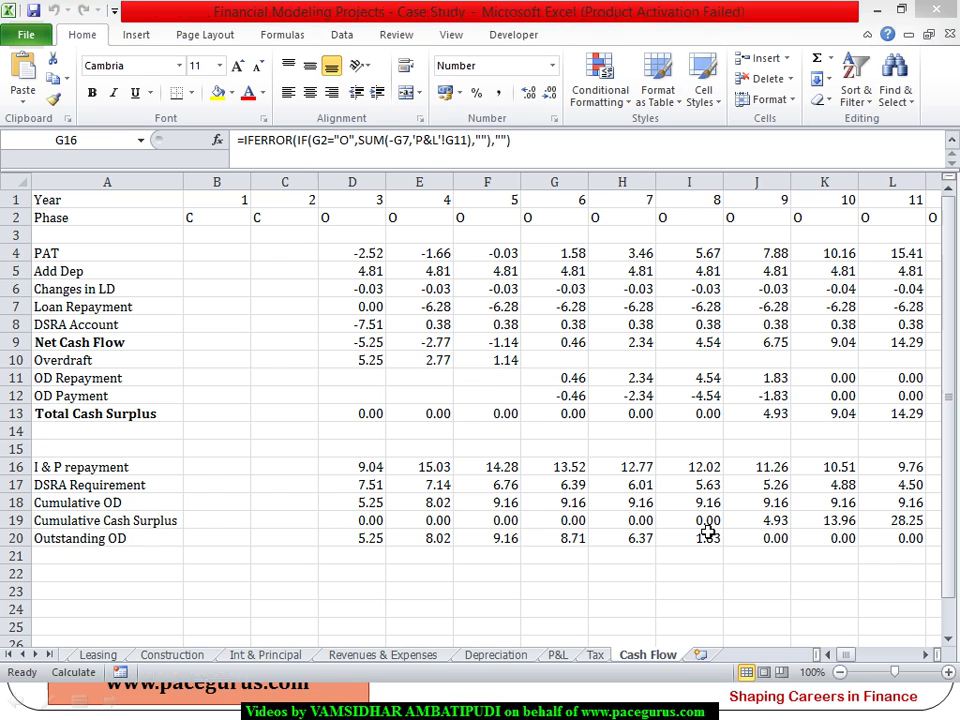
Insert a new worksheet after Cash Flow and rename it BS.
{"action": "left_click", "coordinate": [703, 656]}
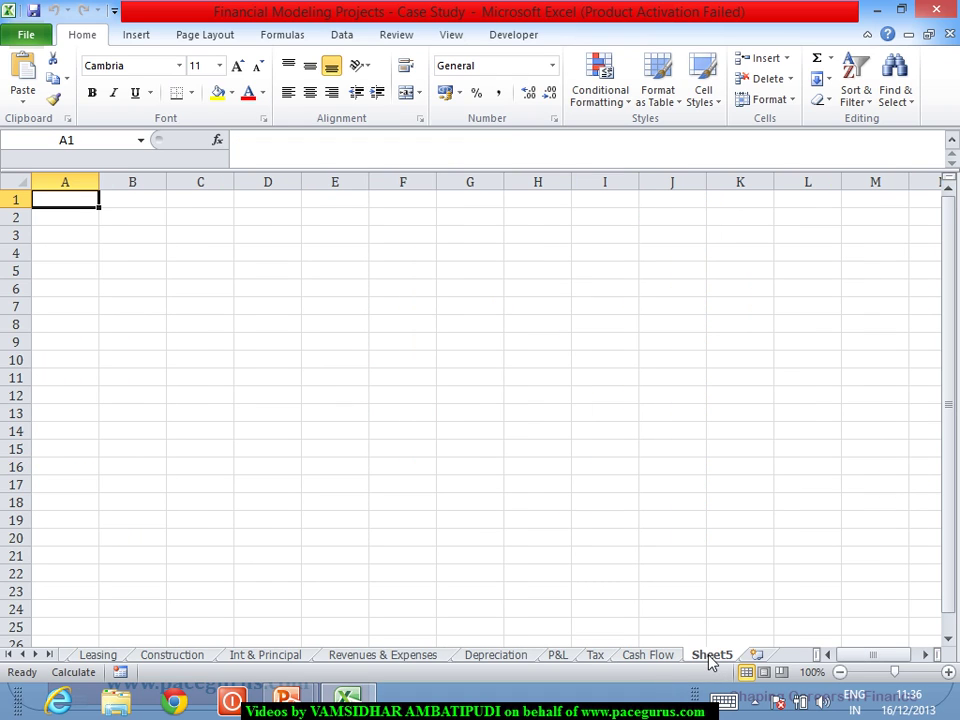
{"action": "right_click", "coordinate": [710, 660]}
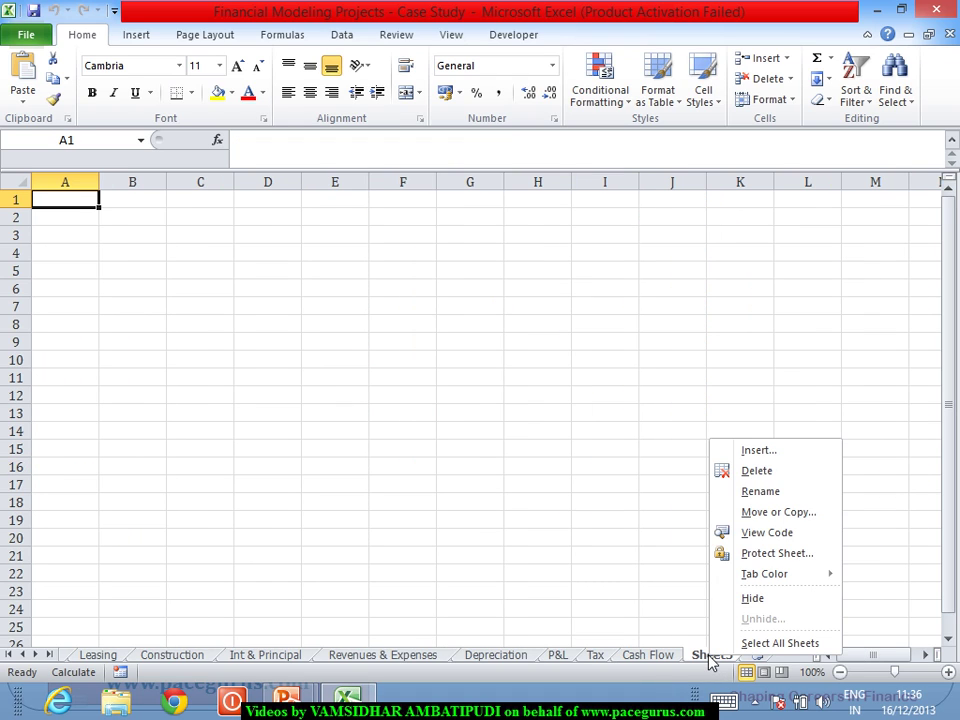
{"action": "left_click", "coordinate": [779, 493]}
{"action": "type", "text": "BS"}
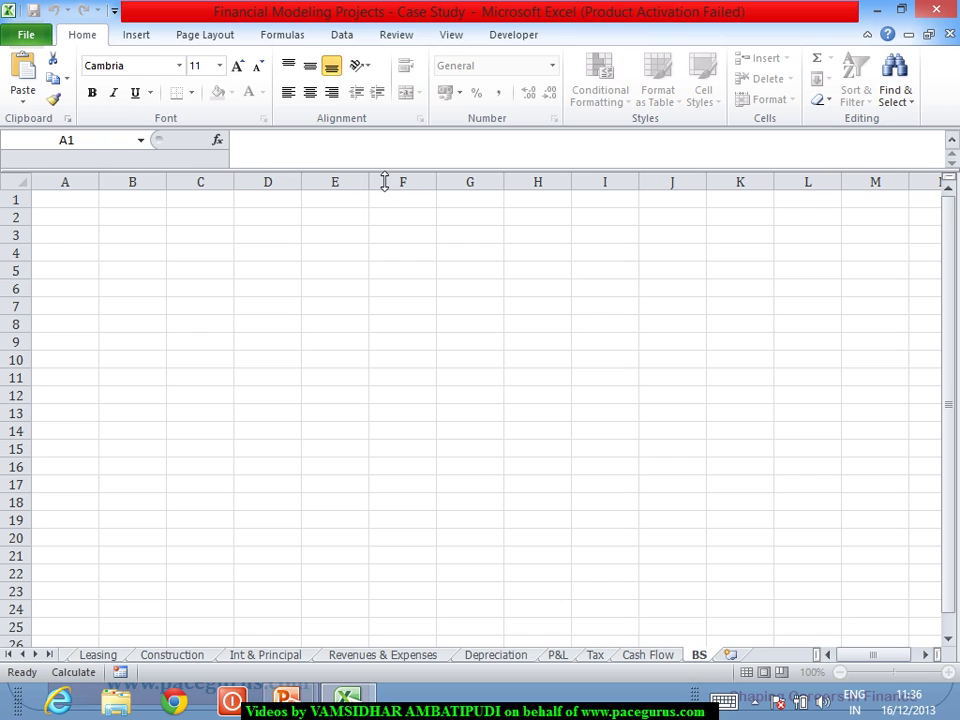
In BS!A1 enter =IF('Cash Flow'!A1="","",'Cash Flow'!A1).
{"action": "left_click_drag", "start_coordinate": [383, 167], "coordinate": [383, 156]}
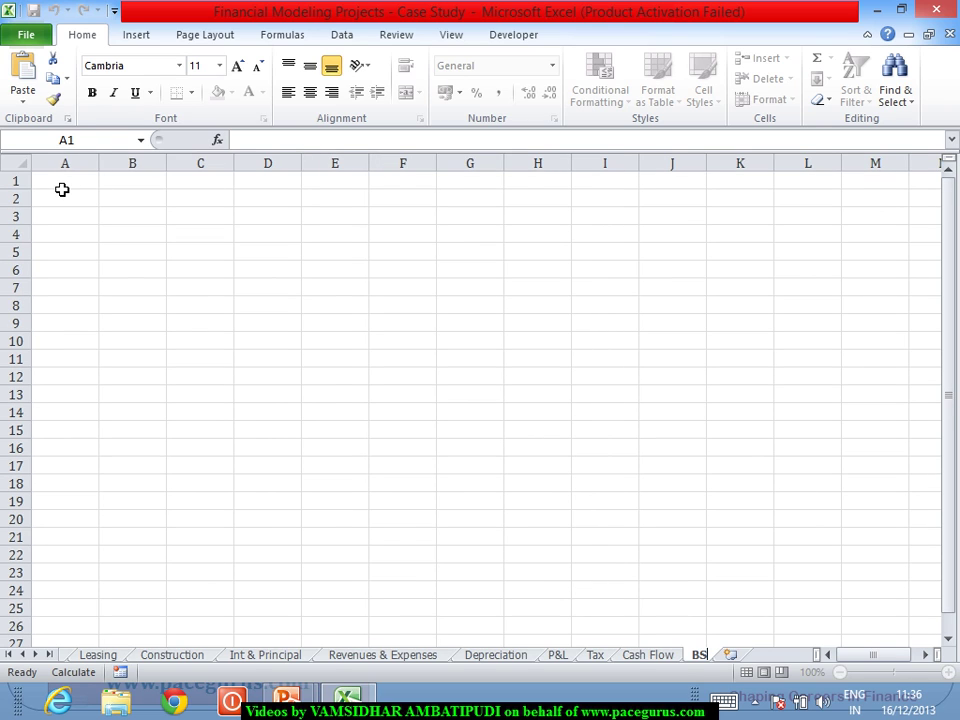
{"action": "left_click", "coordinate": [62, 188]}
{"action": "type", "text": "=IF("}
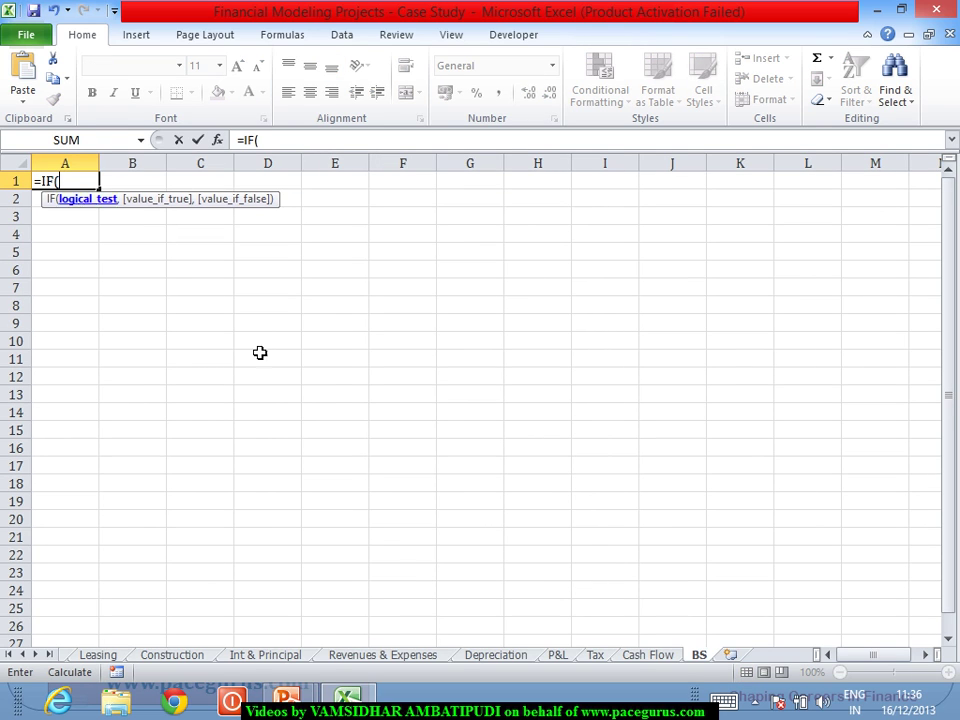
{"action": "left_click", "coordinate": [630, 656]}
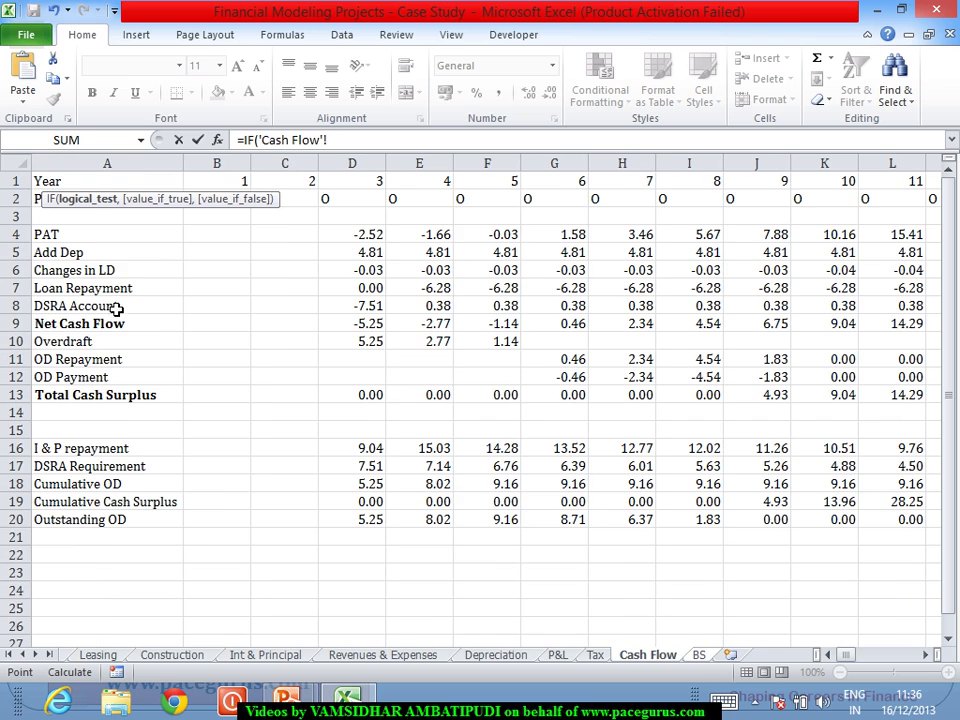
{"action": "left_click", "coordinate": [86, 184]}
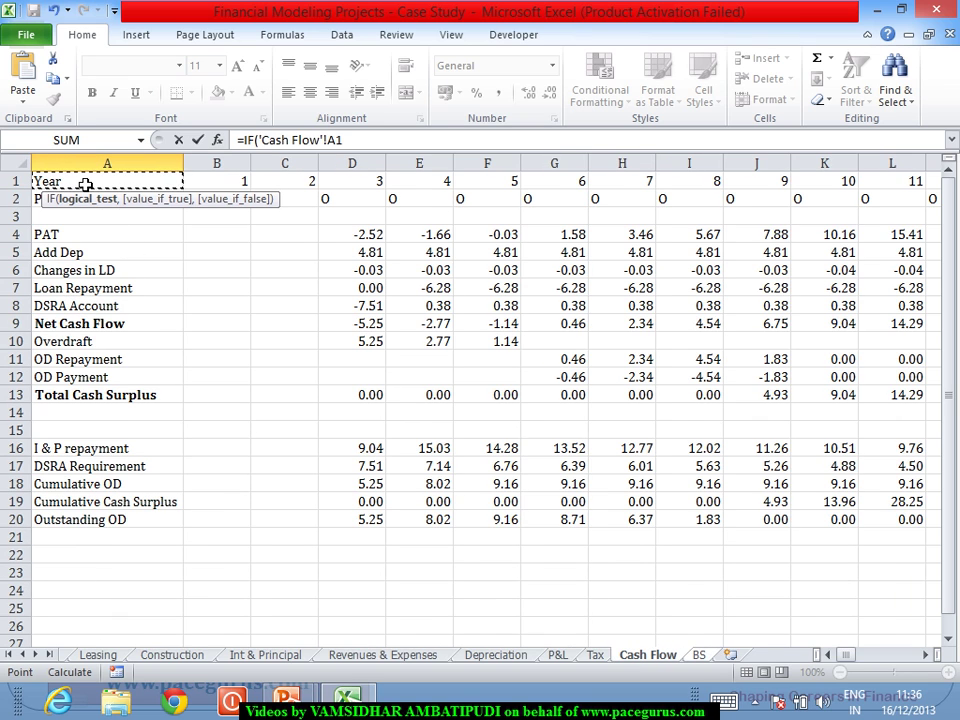
{"action": "type", "text": "=\"\","}
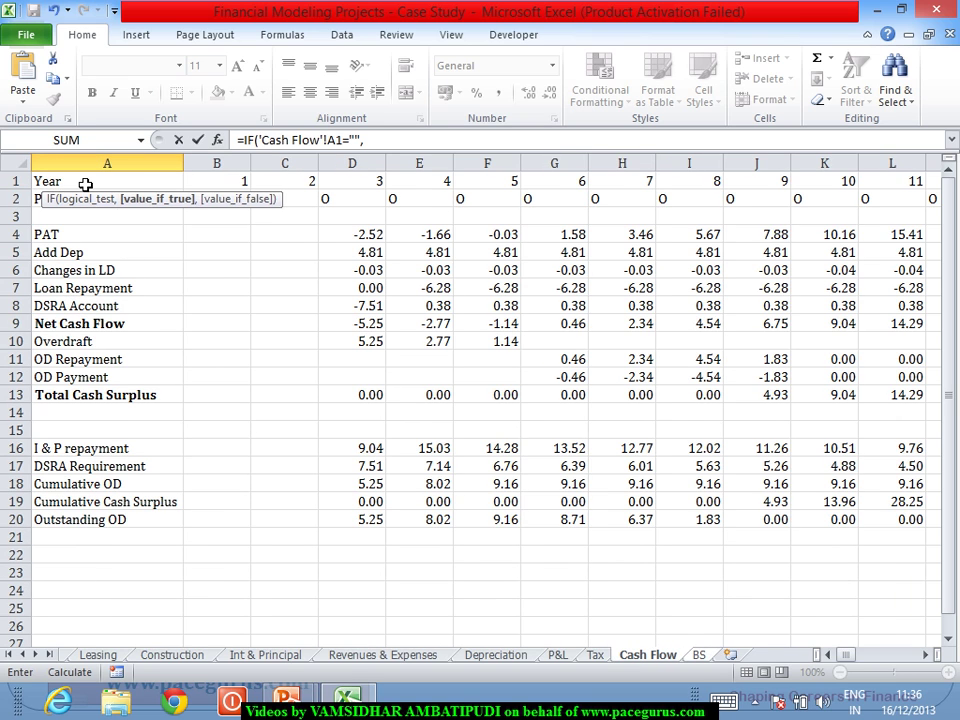
{"action": "type", "text": "\"\","}
{"action": "left_click", "coordinate": [86, 184]}
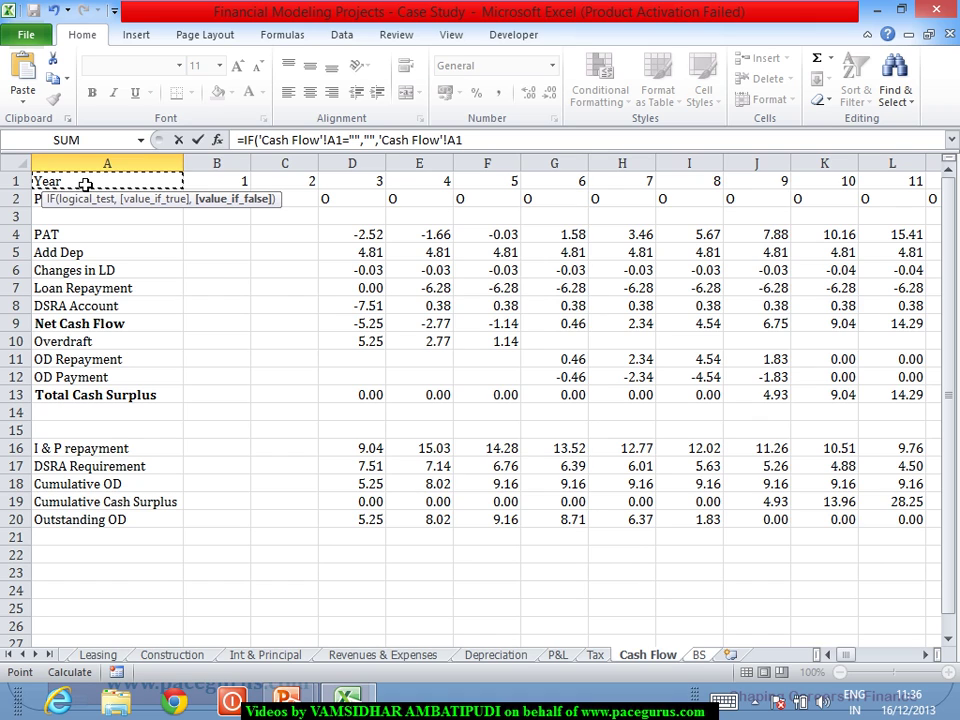
{"action": "key", "text": "Escape"}
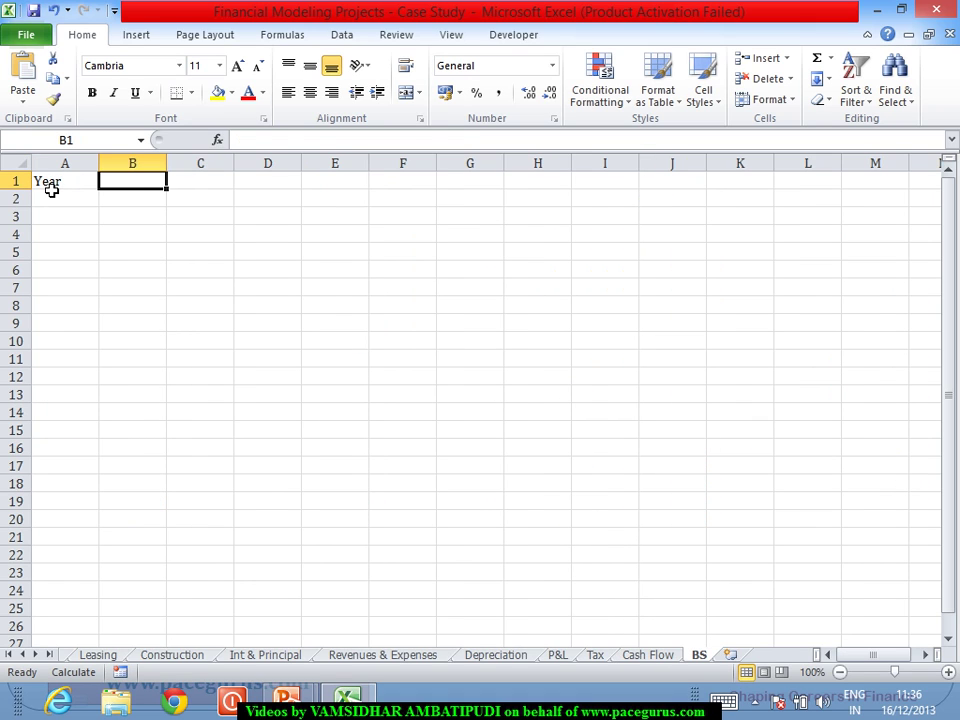
Fill the A1 formula down to row 2 and across to column AZ.
{"action": "left_click", "coordinate": [49, 187]}
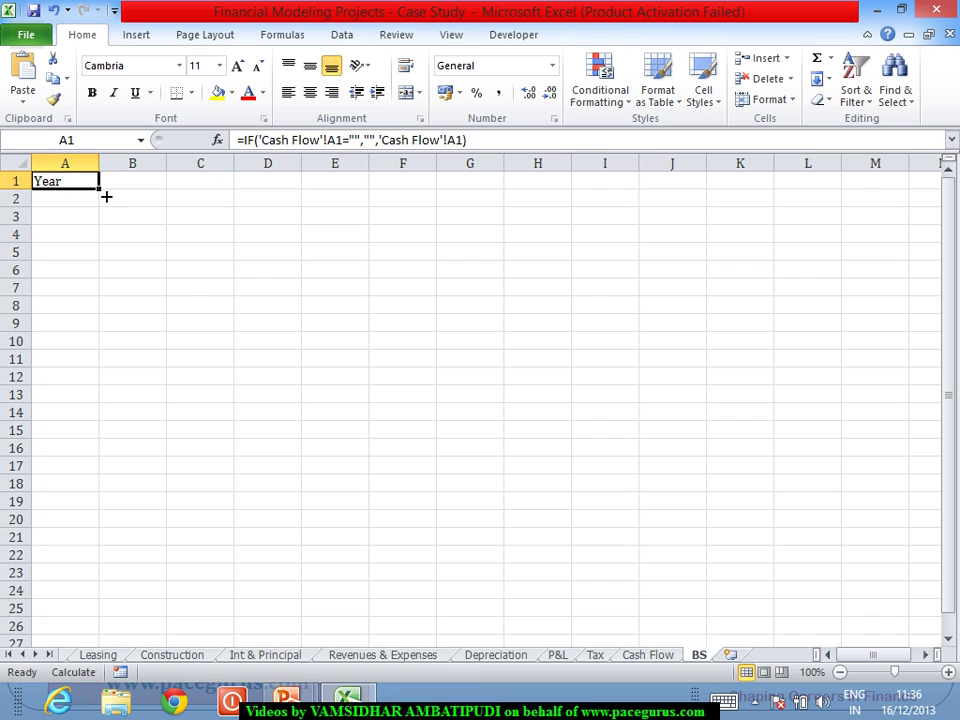
{"action": "left_click_drag", "start_coordinate": [105, 195], "coordinate": [699, 487]}
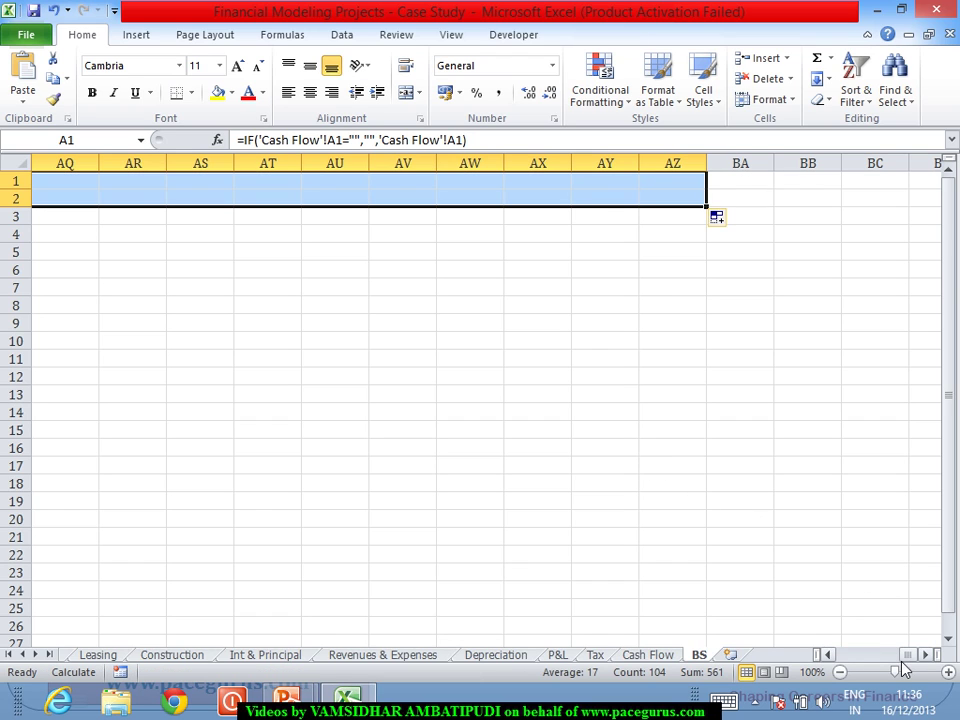
{"action": "left_click_drag", "start_coordinate": [903, 655], "coordinate": [834, 657]}
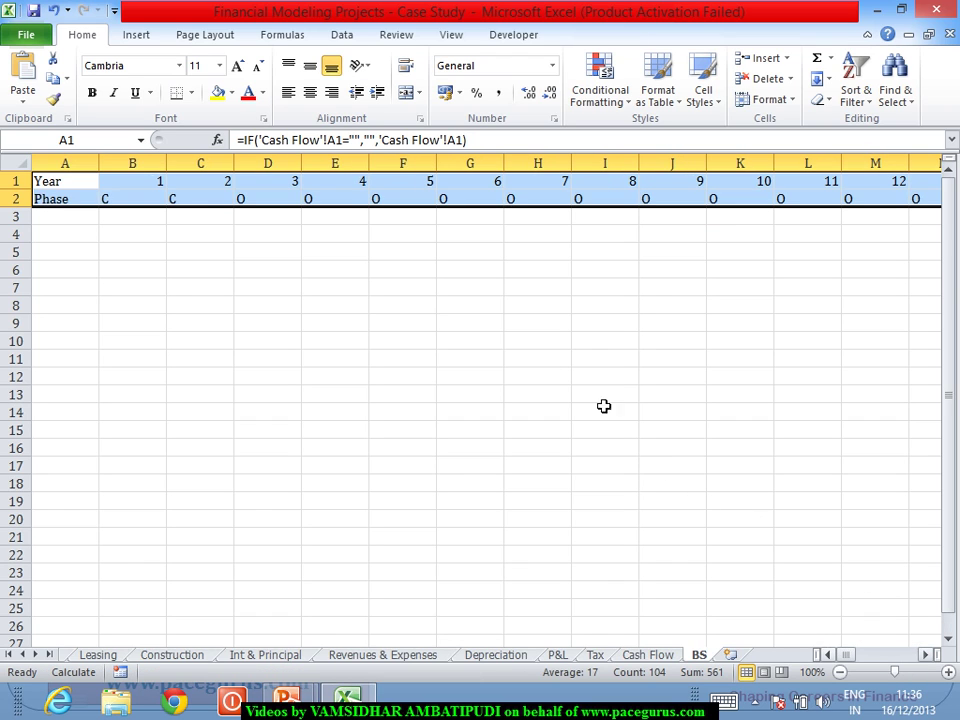
{"action": "left_click", "coordinate": [310, 272]}
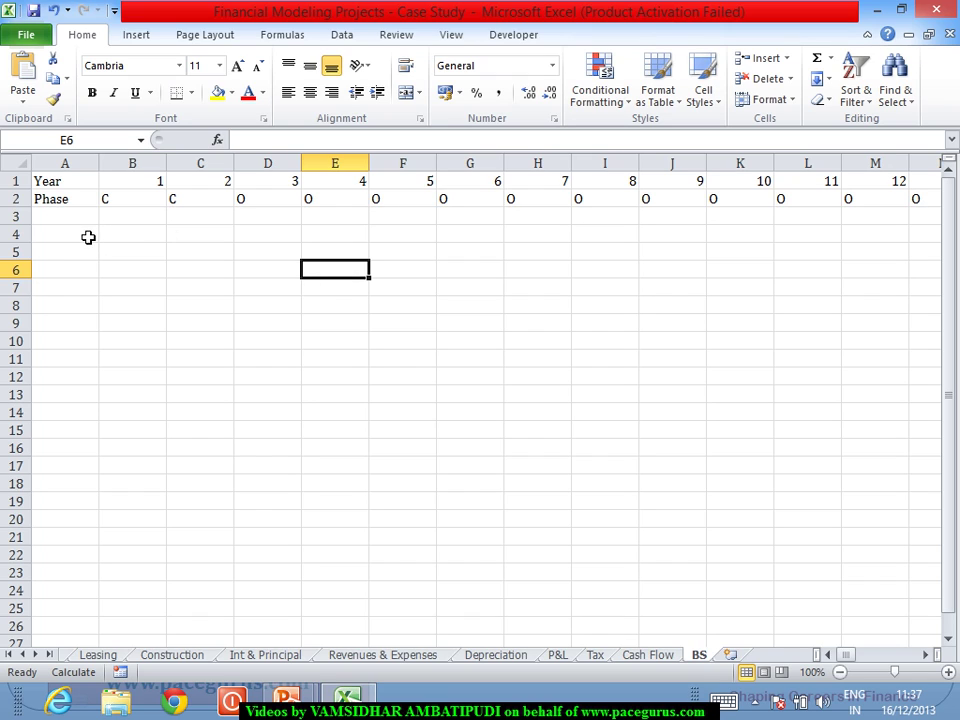
Add a bold 'Liabilities + OE' heading in A4.
{"action": "left_click", "coordinate": [70, 239]}
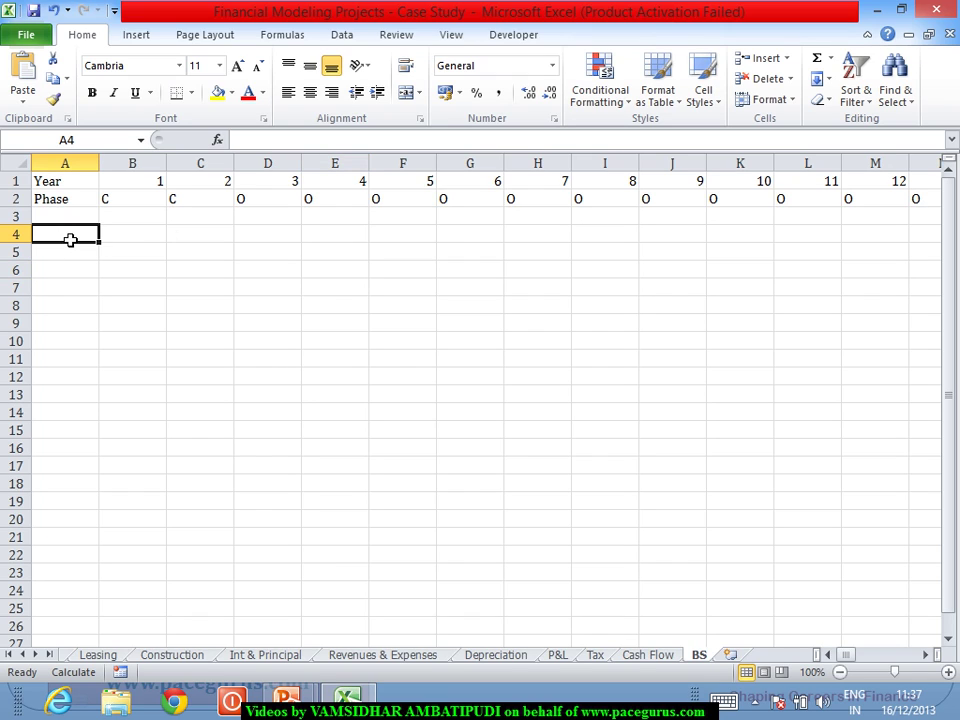
{"action": "key", "text": "ctrl+b"}
{"action": "type", "text": "Liabilities"}
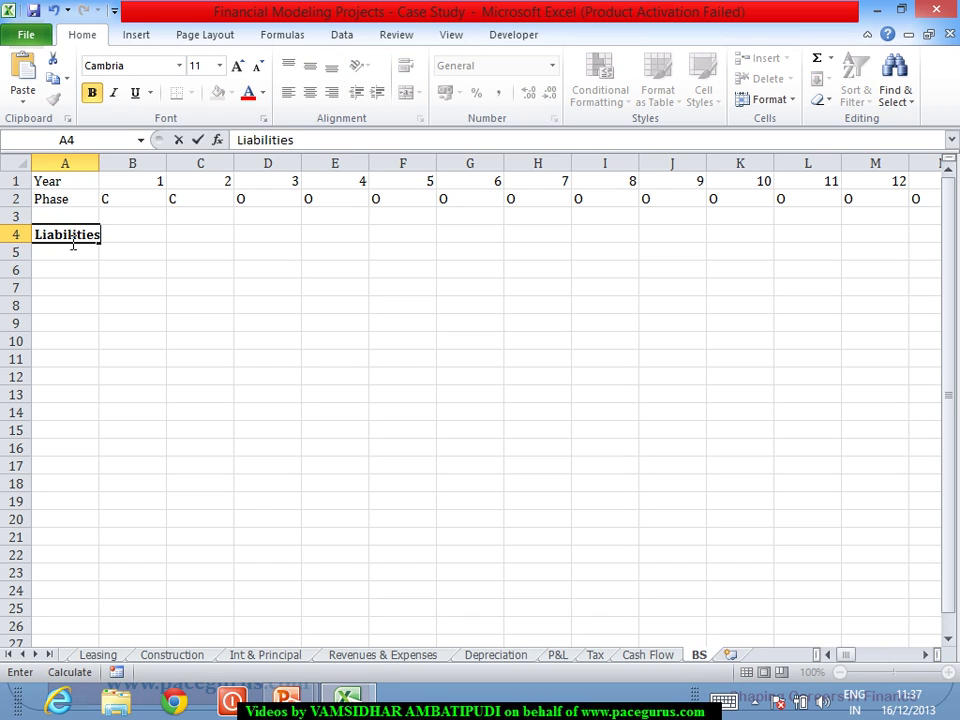
{"action": "type", "text": " + OE"}
{"action": "key", "text": "Return"}
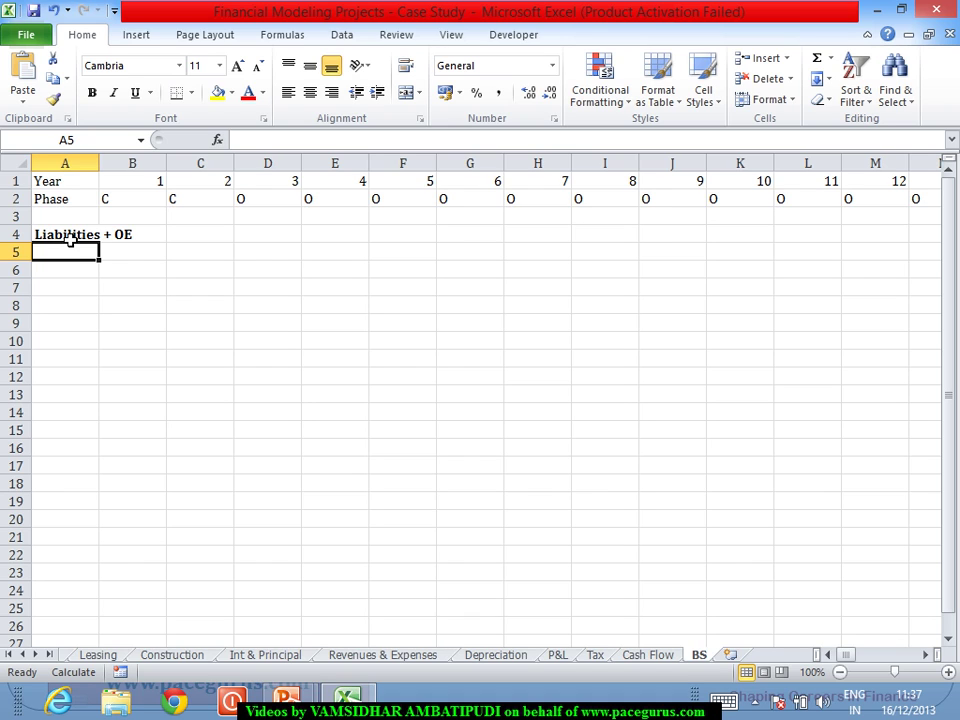
Enter 'Loans Outstanding' in A5 and autofit column A to it.
{"action": "key", "text": "ctrl+b"}
{"action": "type", "text": "Debt"}
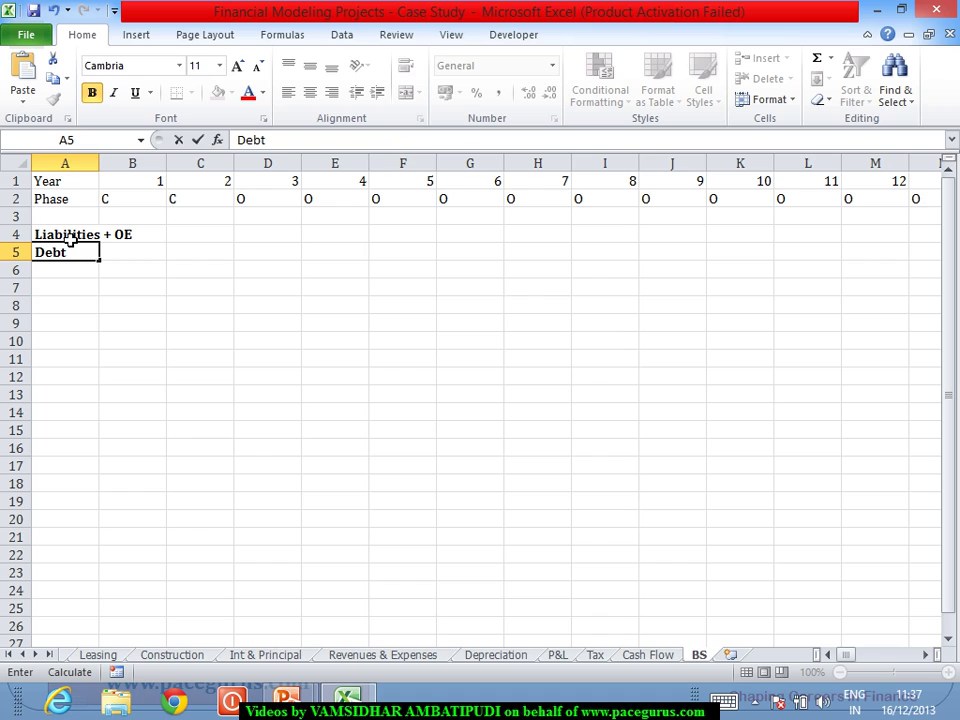
{"action": "key", "text": "BackSpace"}
{"action": "key", "text": "BackSpace"}
{"action": "key", "text": "BackSpace"}
{"action": "type", "text": "Debt"}
{"action": "key", "text": "BackSpace"}
{"action": "key", "text": "BackSpace"}
{"action": "key", "text": "BackSpace"}
{"action": "key", "text": "BackSpace"}
{"action": "type", "text": "Loans"}
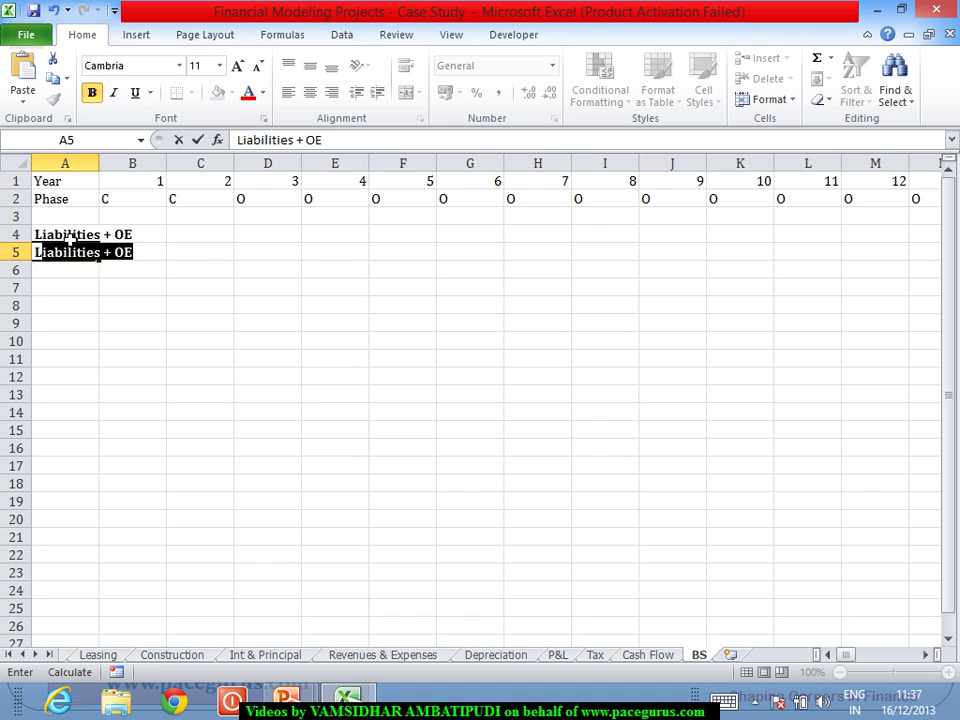
{"action": "type", "text": " O"}
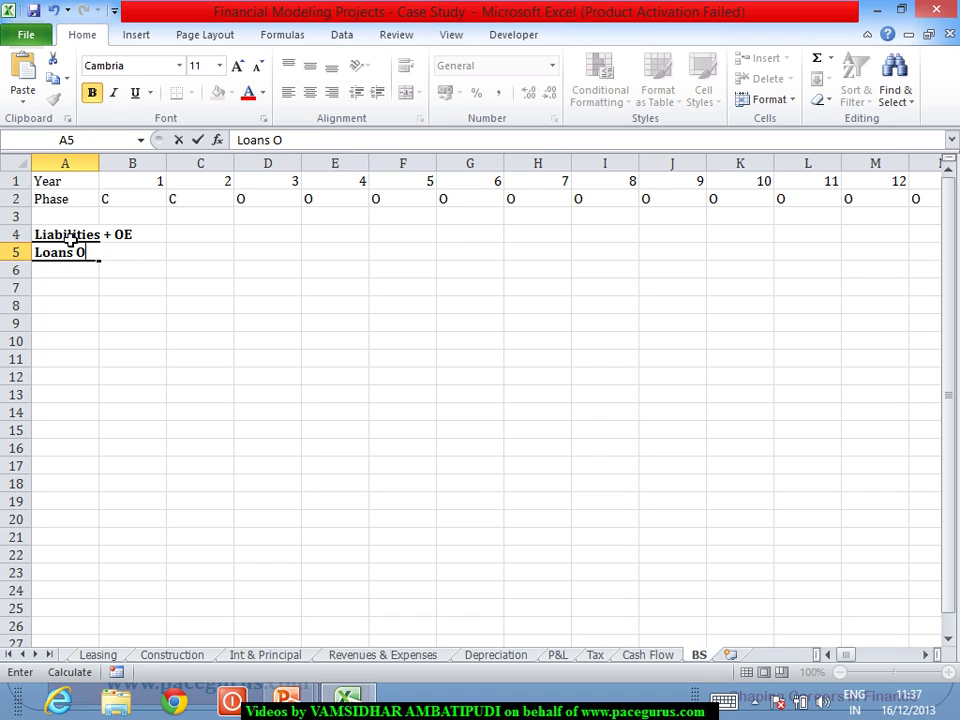
{"action": "type", "text": "utstanding"}
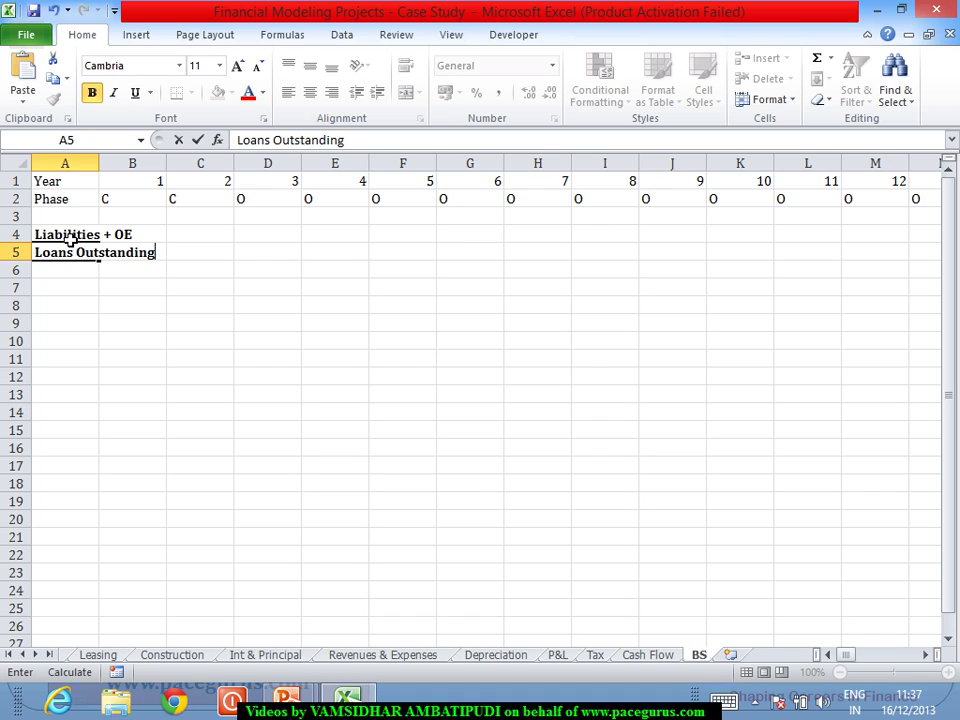
{"action": "key", "text": "Return"}
{"action": "double_click", "coordinate": [111, 171]}
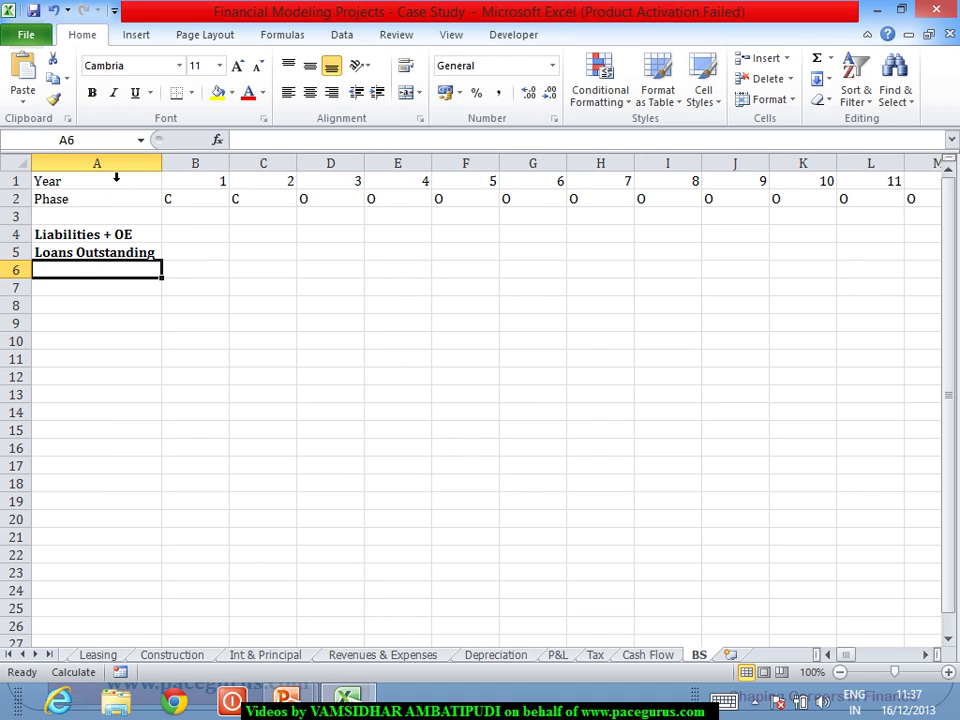
Enter 'Equity Capital' in A6 and 'Reserves' in A7.
{"action": "key", "text": "ctrl+b"}
{"action": "type", "text": "Equ"}
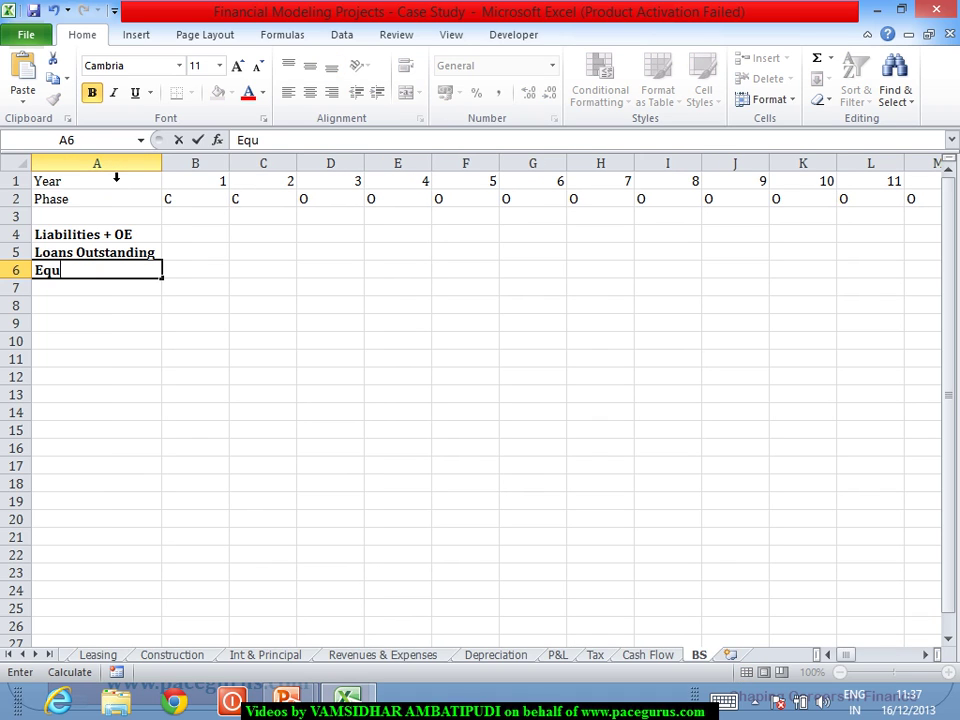
{"action": "type", "text": "ity Capital"}
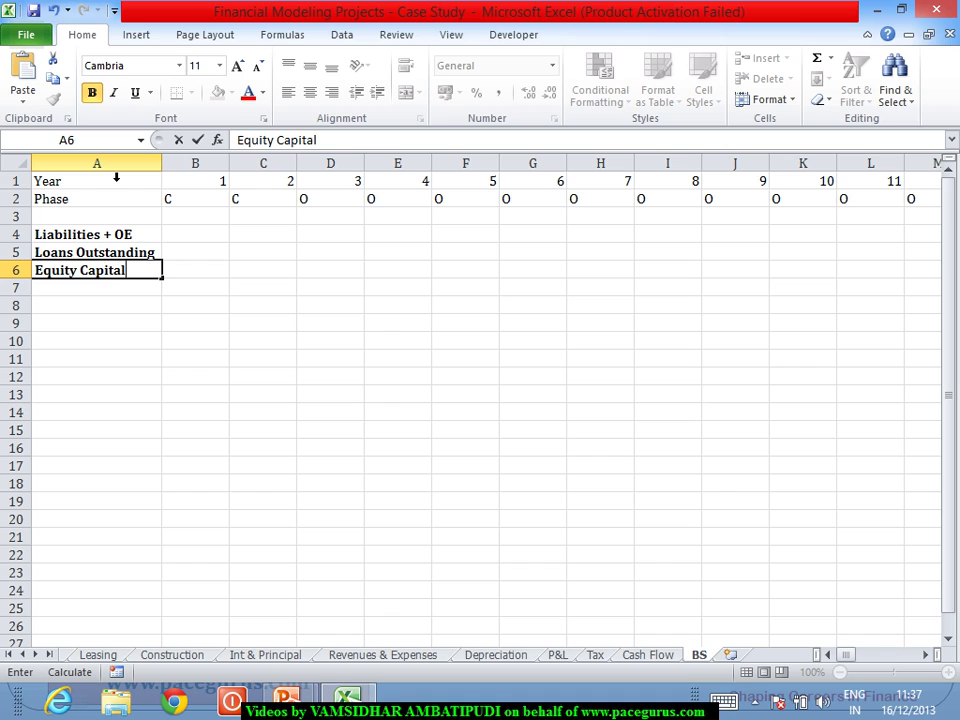
{"action": "key", "text": "Return"}
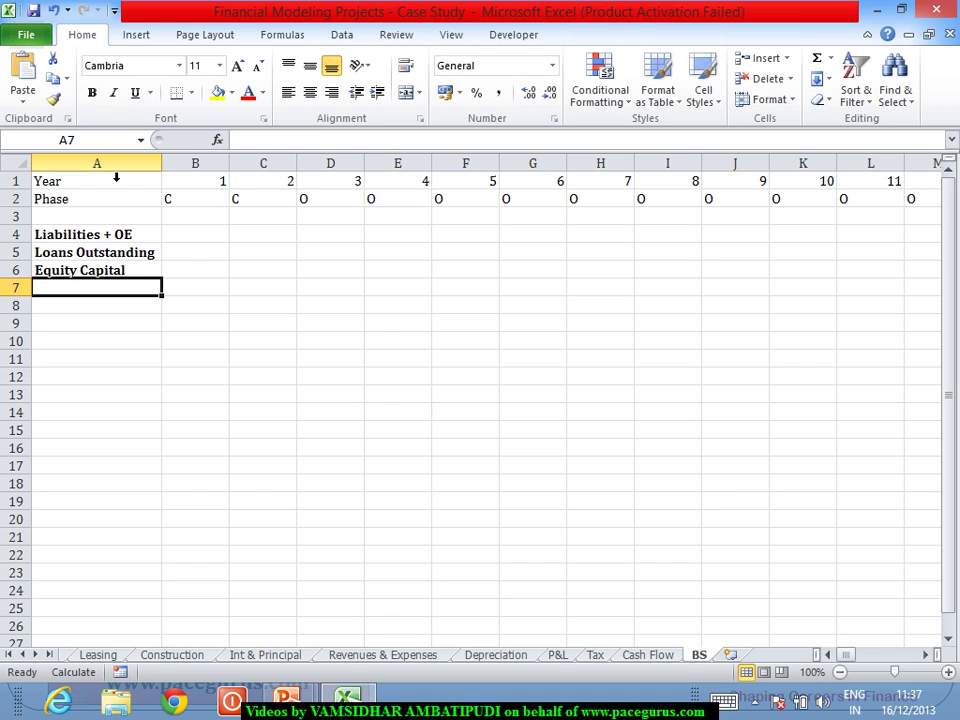
{"action": "key", "text": "ctrl+b"}
{"action": "type", "text": "Reserves"}
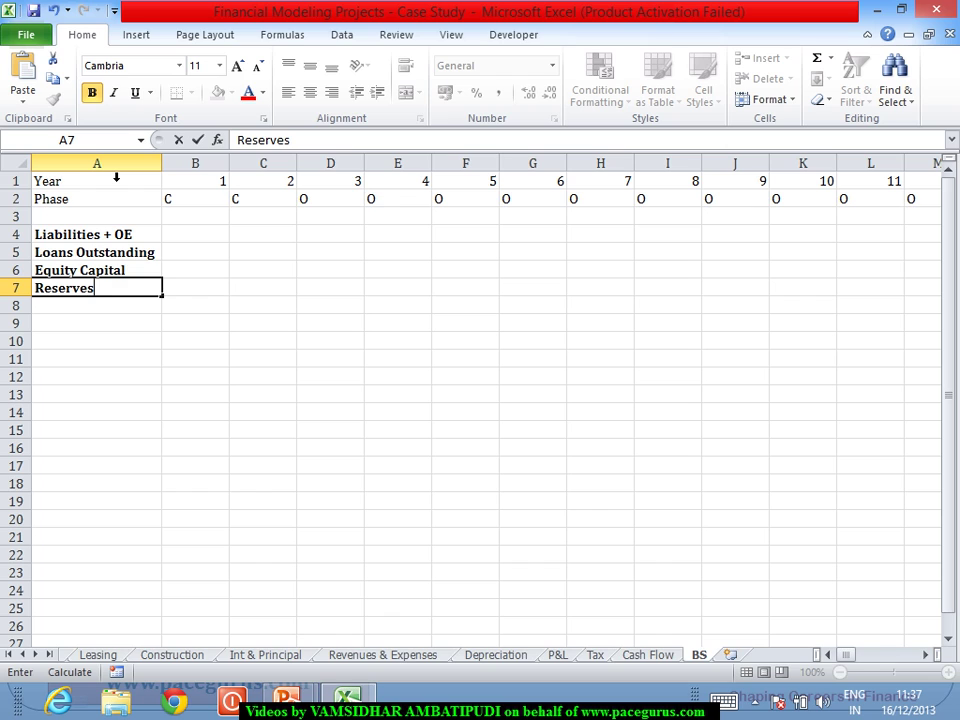
Remove bold from the A5:A7 labels and enter 'Overdraft' in A8.
{"action": "left_click_drag", "start_coordinate": [79, 255], "coordinate": [81, 288]}
{"action": "key", "text": "ctrl+b"}
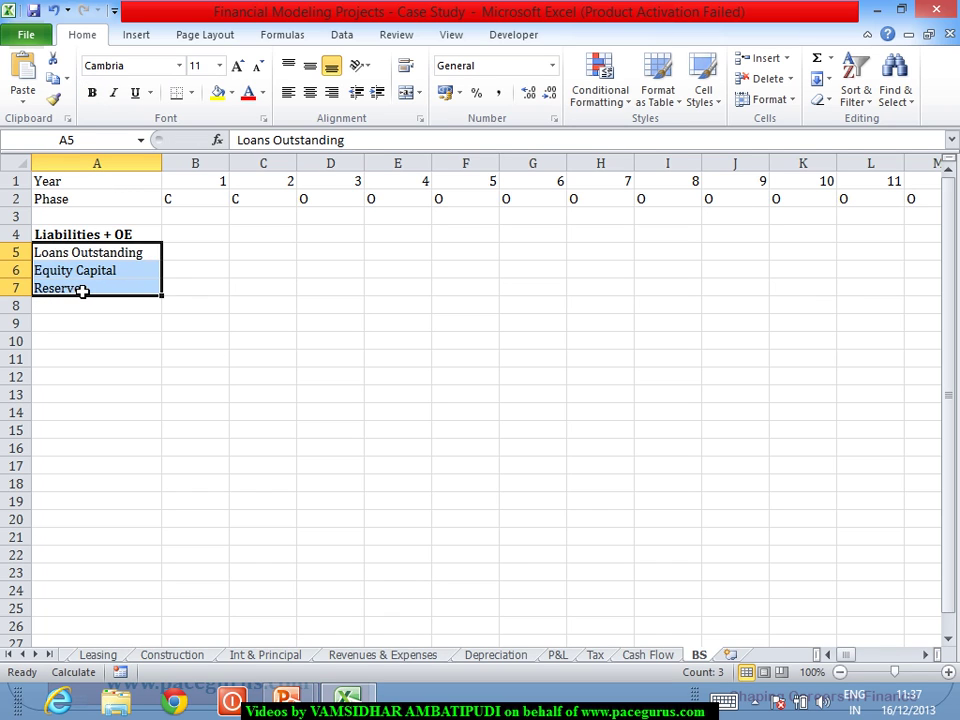
{"action": "left_click", "coordinate": [73, 311]}
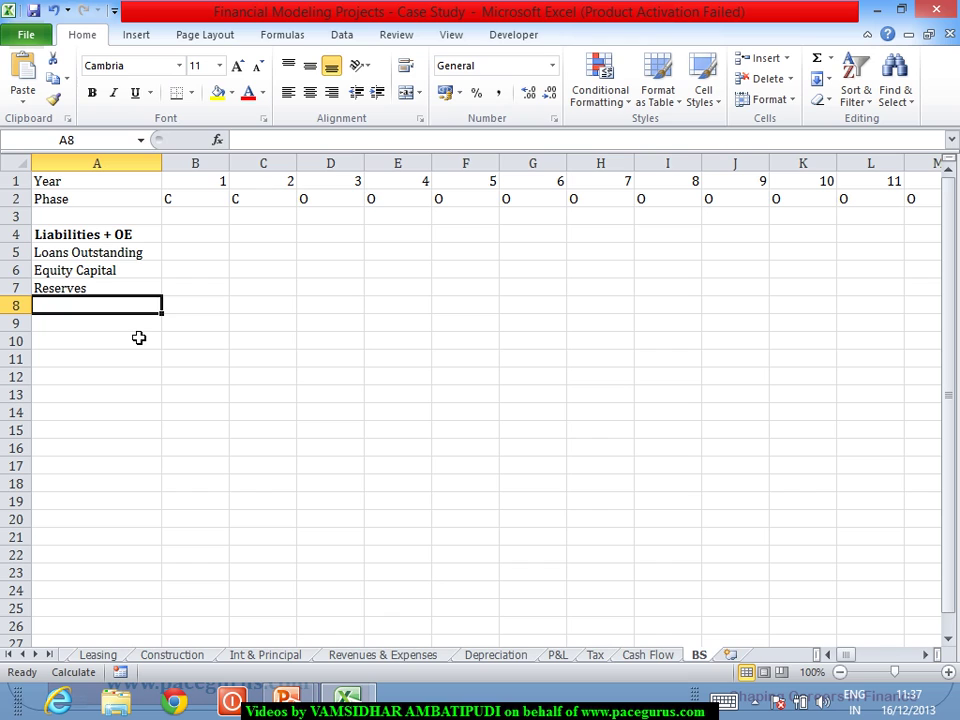
{"action": "type", "text": "Overdr"}
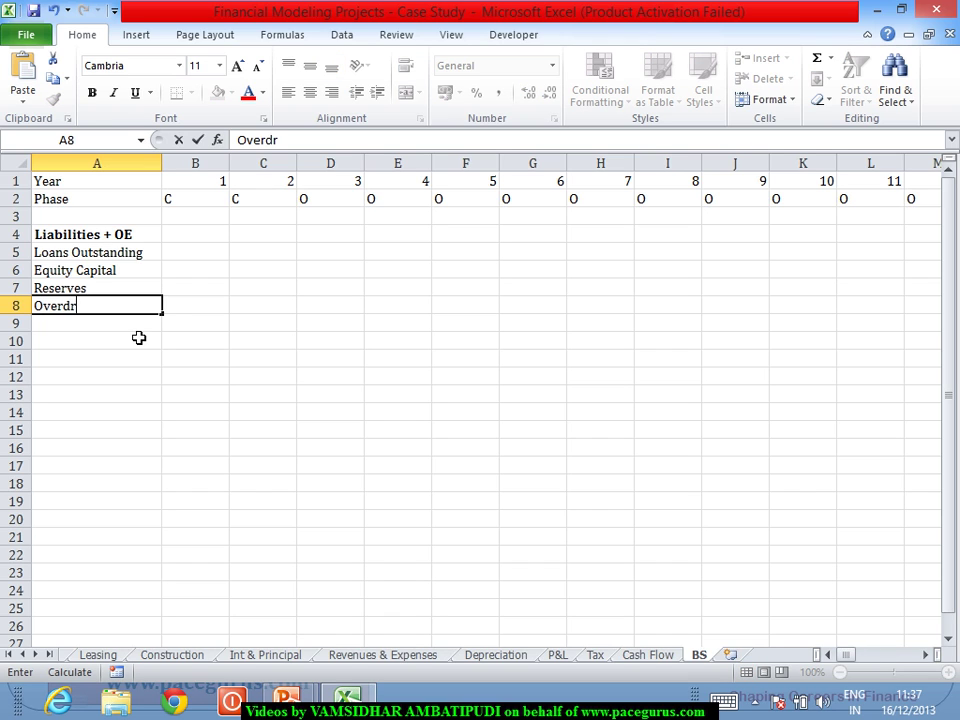
{"action": "key", "text": "Return"}
{"action": "type", "text": "aft"}
{"action": "key", "text": "Escape"}
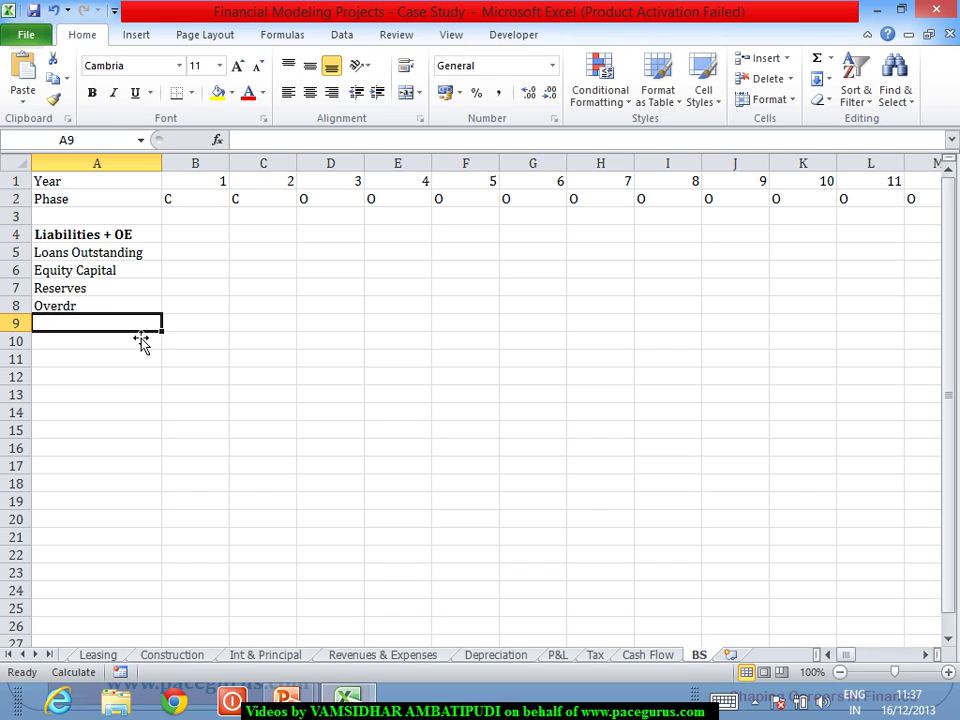
{"action": "left_click", "coordinate": [118, 311]}
{"action": "double_click", "coordinate": [121, 313]}
{"action": "type", "text": "a"}
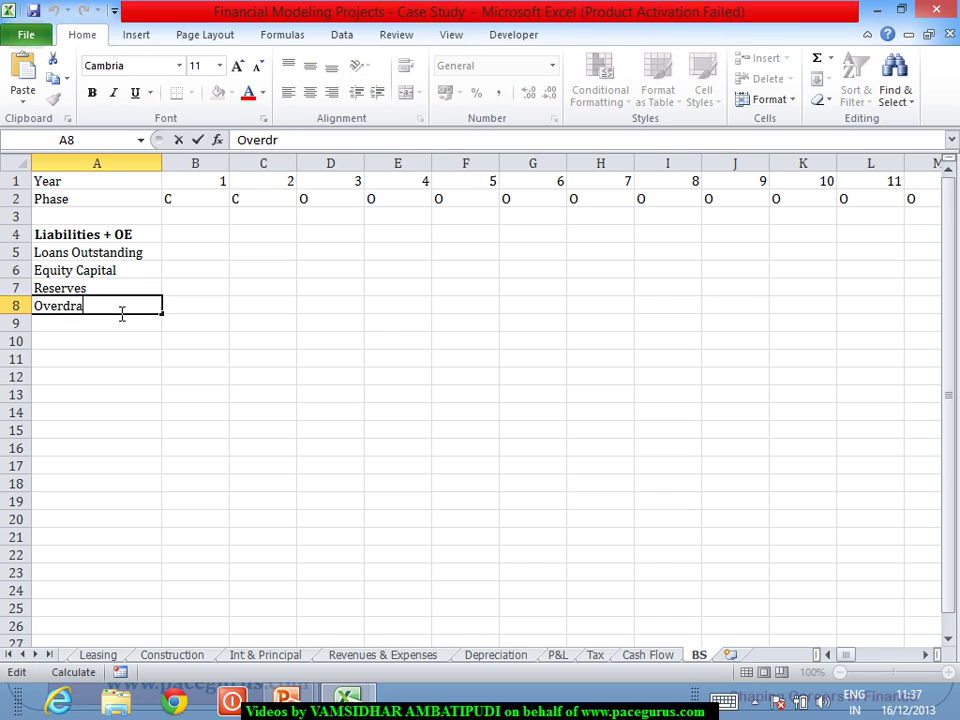
{"action": "type", "text": "ft"}
{"action": "key", "text": "Return"}
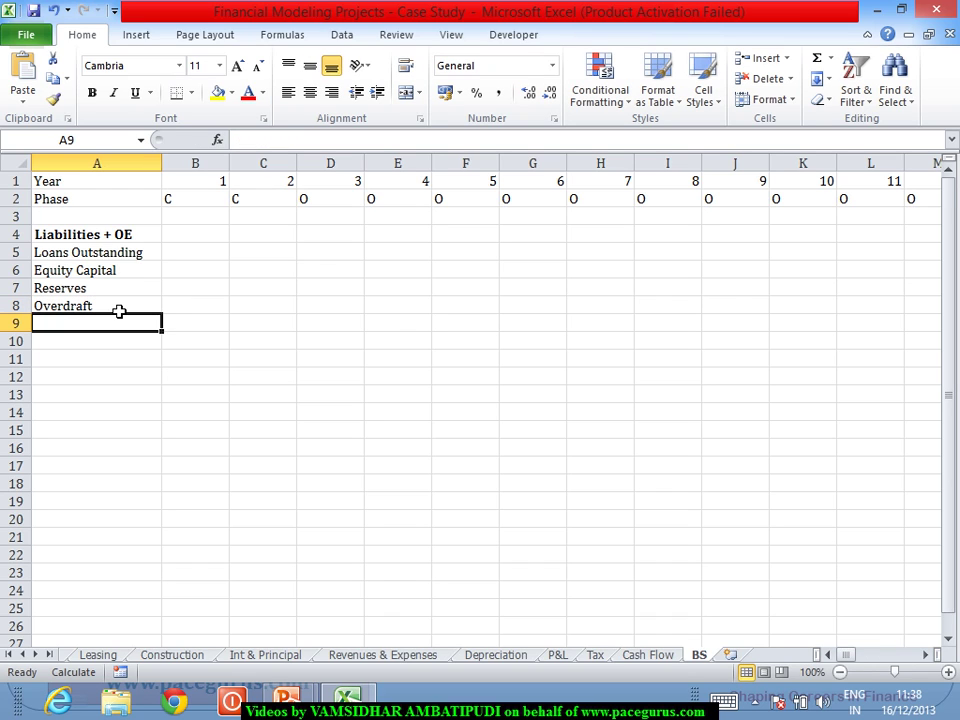
Add a bold 'Total Liabilities + OE' label in A10.
{"action": "key", "text": "Down"}
{"action": "key", "text": "Up"}
{"action": "key", "text": "Down"}
{"action": "key", "text": "ctrl+b"}
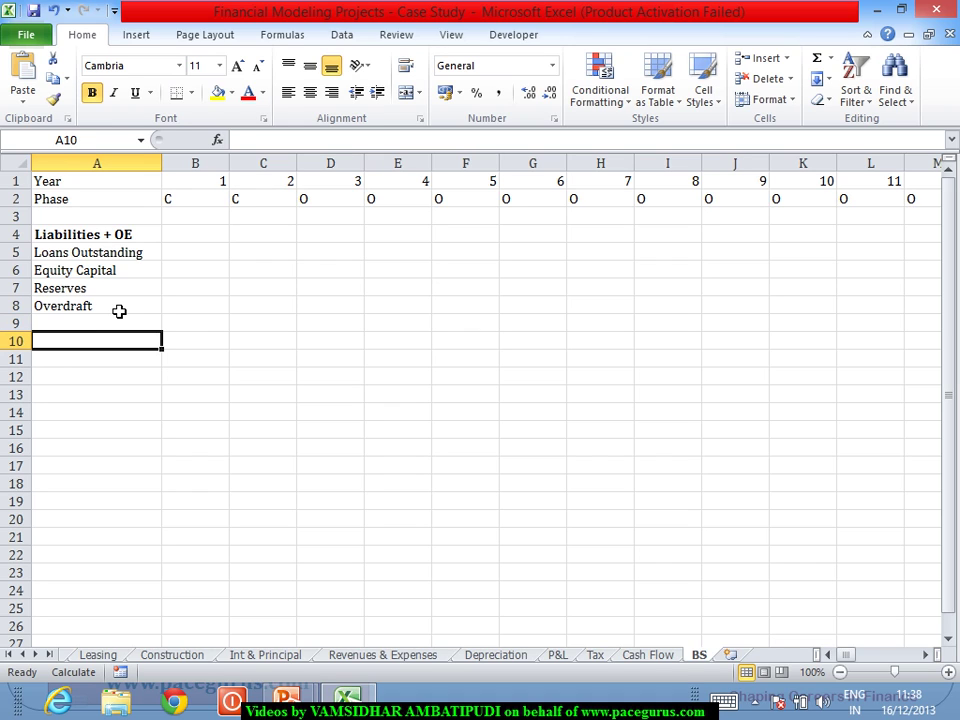
{"action": "type", "text": "Total Liabilities"}
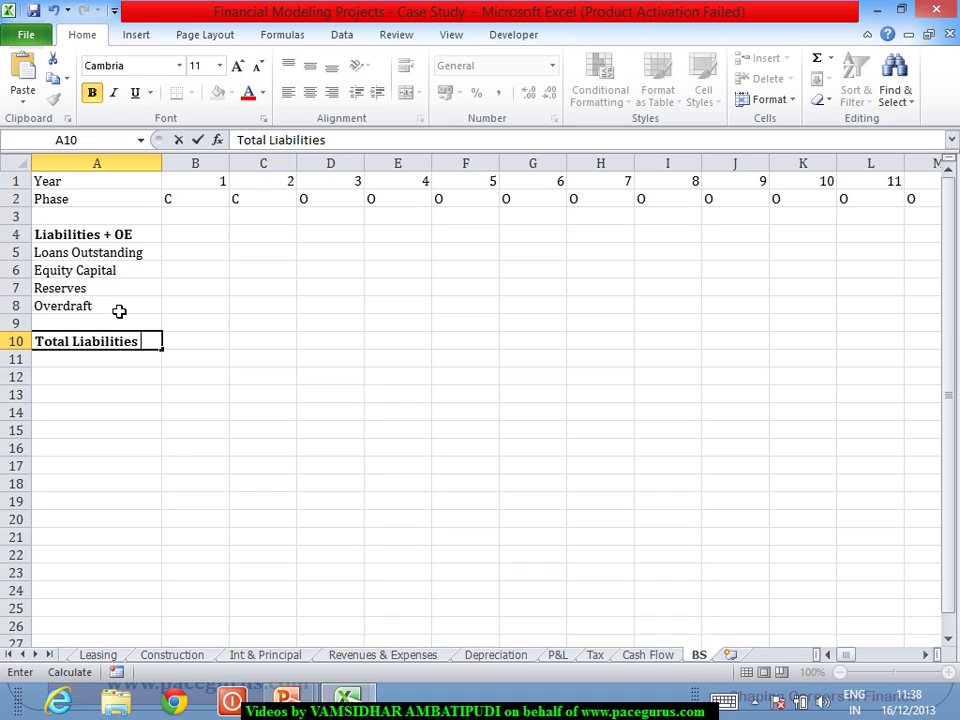
{"action": "type", "text": " + OE"}
{"action": "key", "text": "Return"}
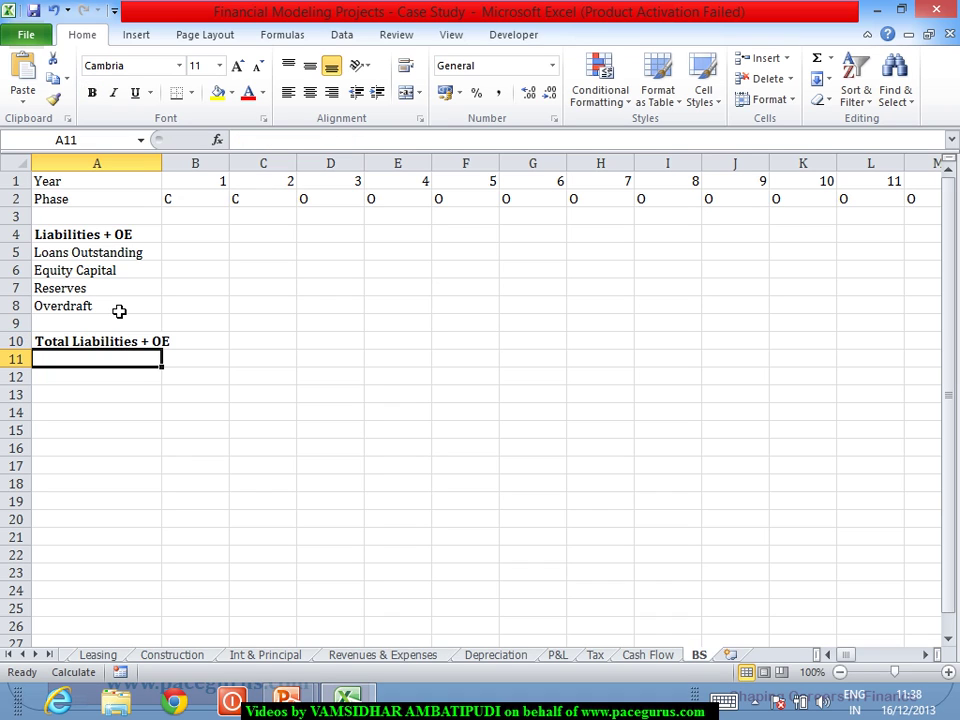
{"action": "key", "text": "Return"}
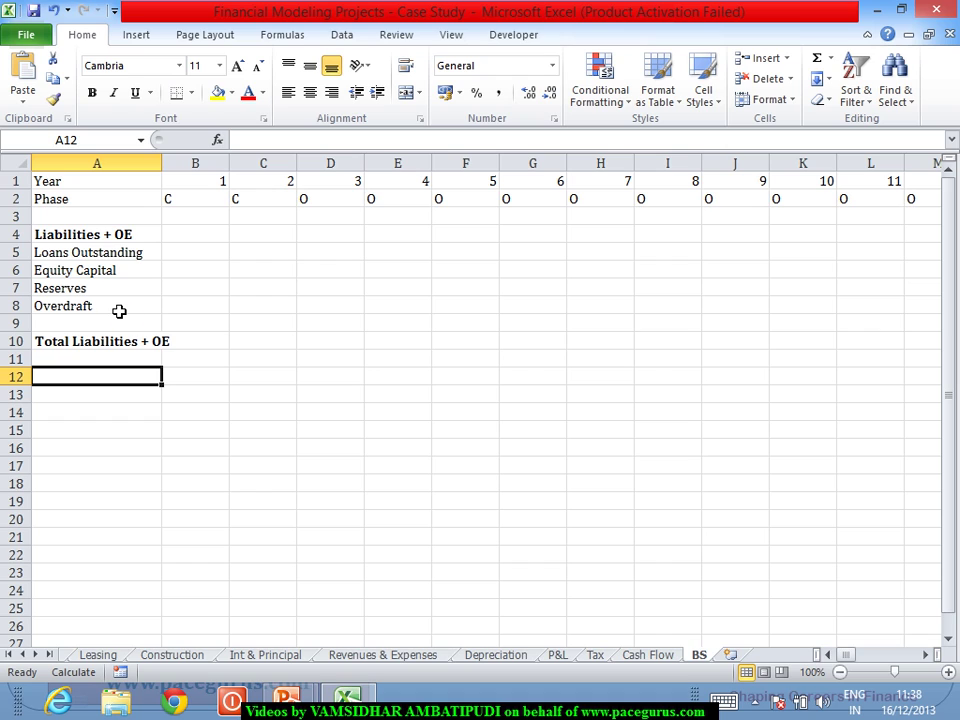
Add a bold 'Assets' heading with 'Fixed Assets (Net)' listed beneath it.
{"action": "key", "text": "ctrl+b"}
{"action": "type", "text": "Ass"}
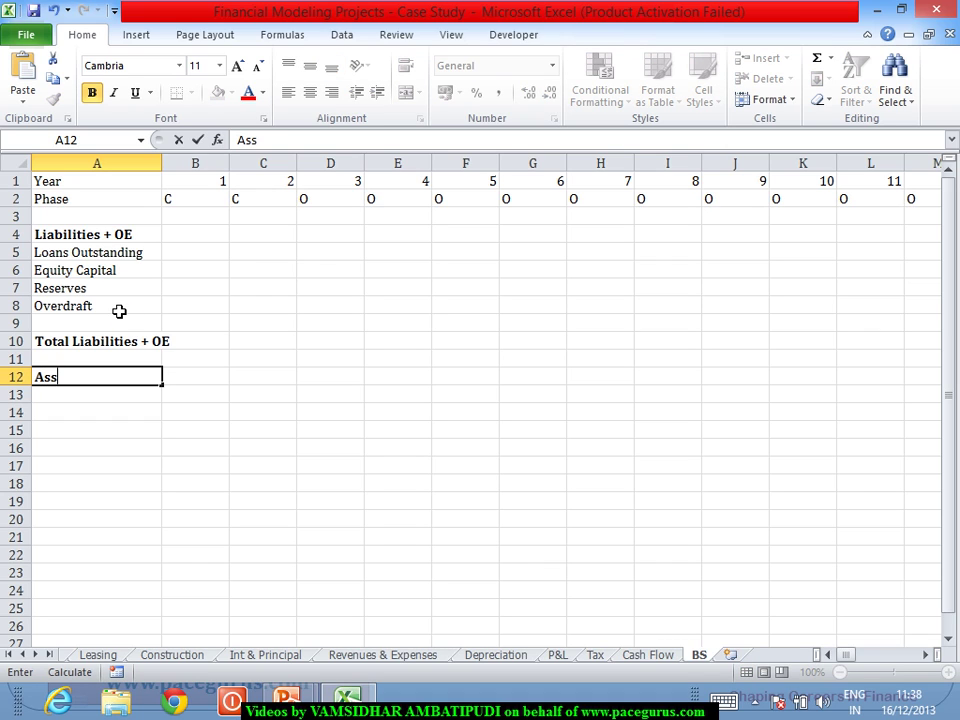
{"action": "type", "text": "ets"}
{"action": "key", "text": "Return"}
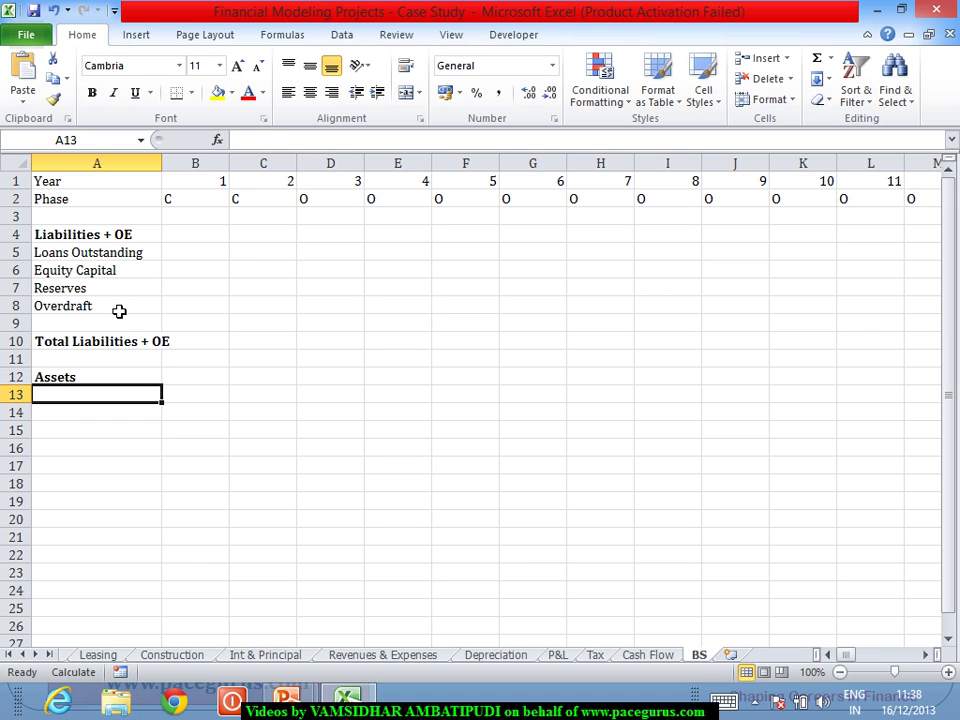
{"action": "type", "text": "Fi"}
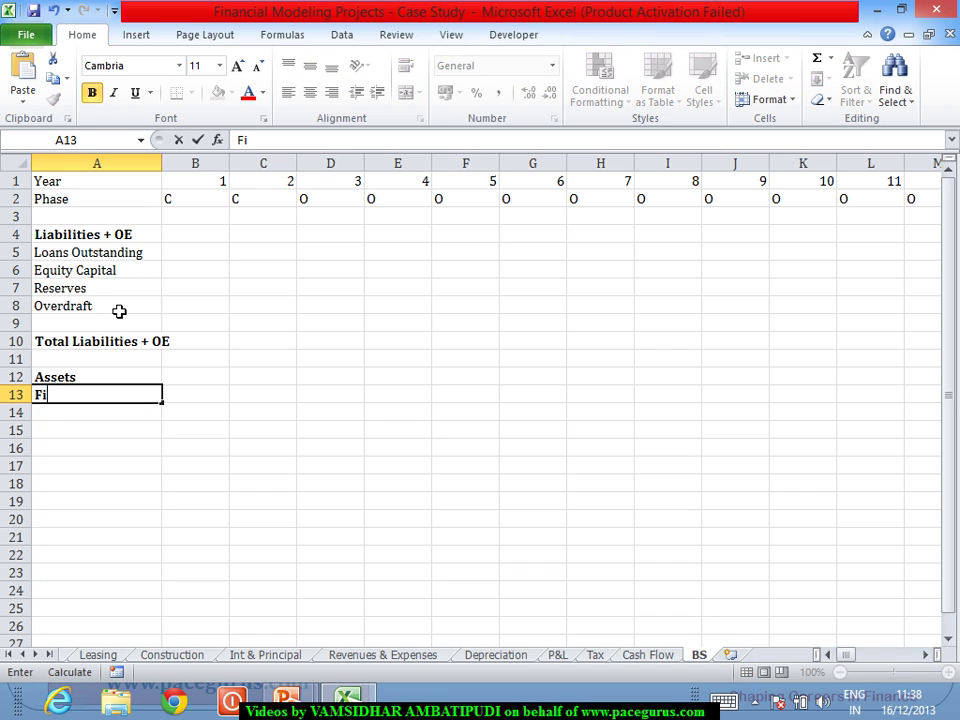
{"action": "key", "text": "BackSpace"}
{"action": "key", "text": "BackSpace"}
{"action": "key", "text": "ctrl+b"}
{"action": "key", "text": "Escape"}
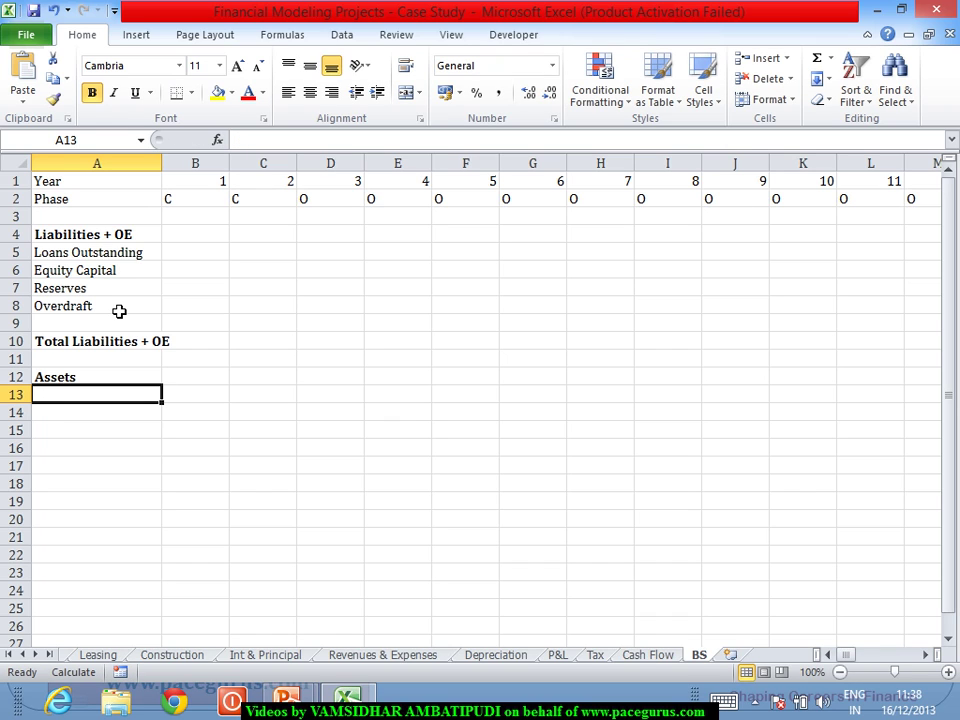
{"action": "type", "text": "Fixed "}
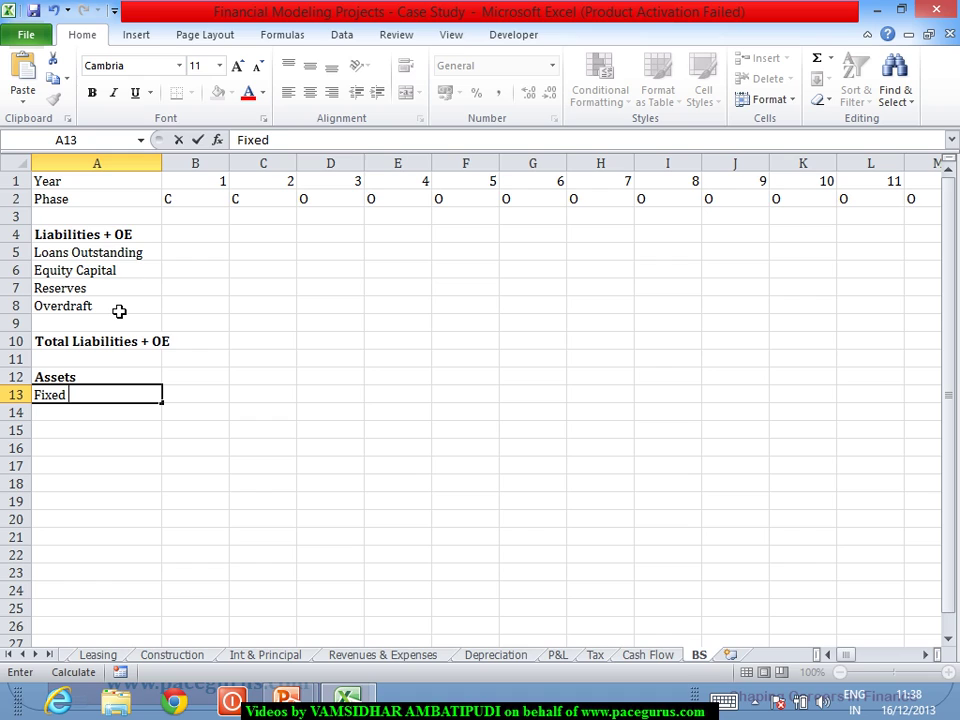
{"action": "type", "text": "Assets"}
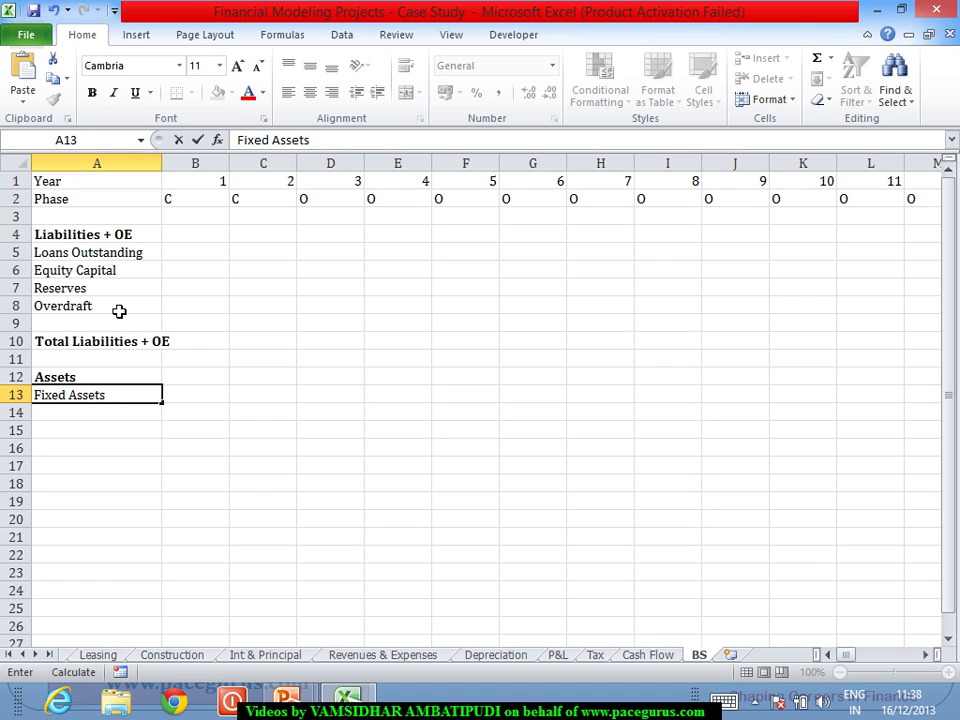
{"action": "type", "text": " (Net"}
{"action": "key", "text": "Return"}
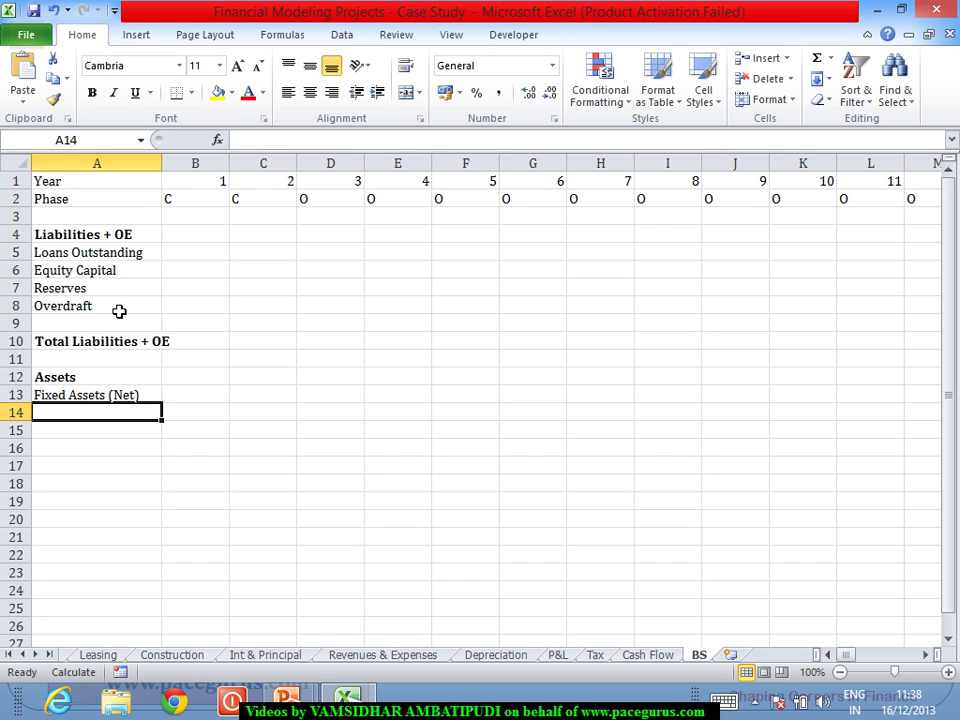
List 'Lease Deposit', 'DSRA' and 'Cash' in the next three rows.
{"action": "type", "text": "L"}
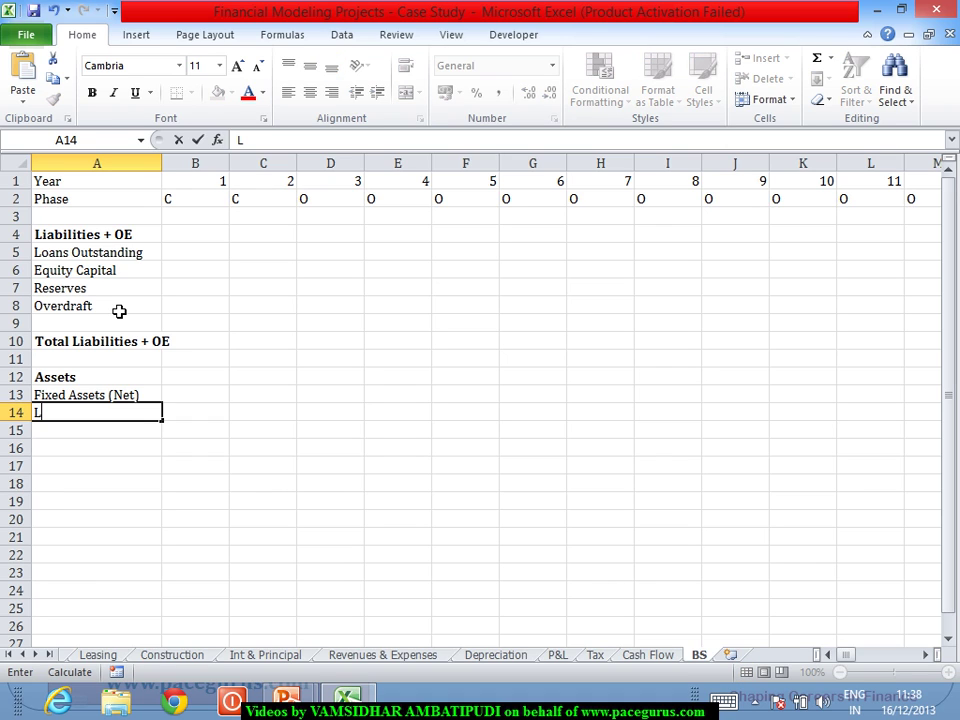
{"action": "type", "text": "ease Deposits"}
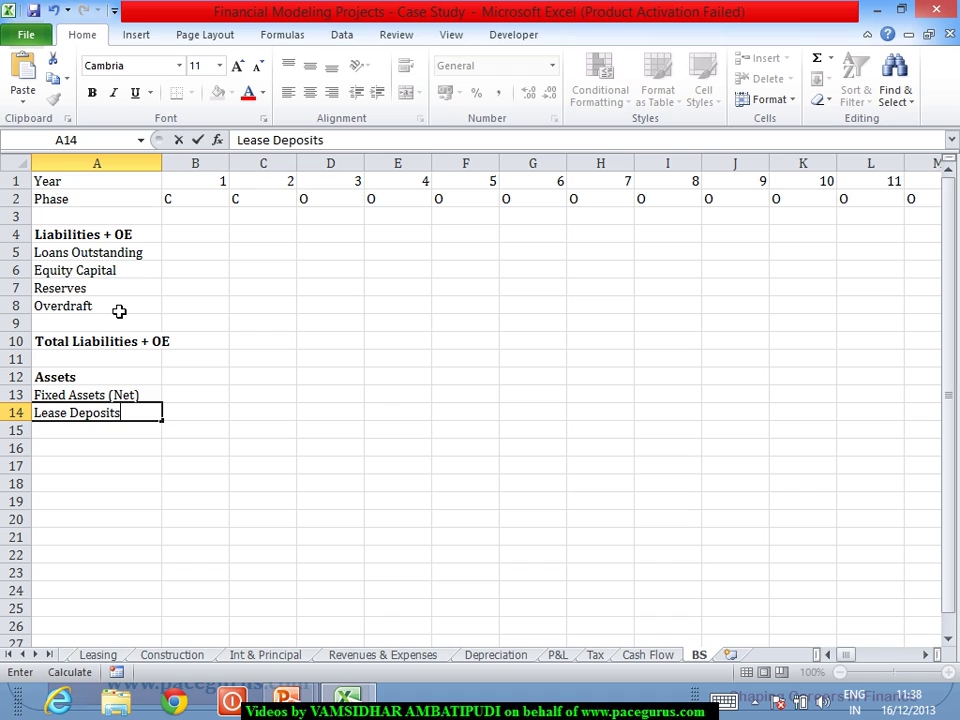
{"action": "key", "text": "Return"}
{"action": "key", "text": "Up"}
{"action": "key", "text": "ctrl+b"}
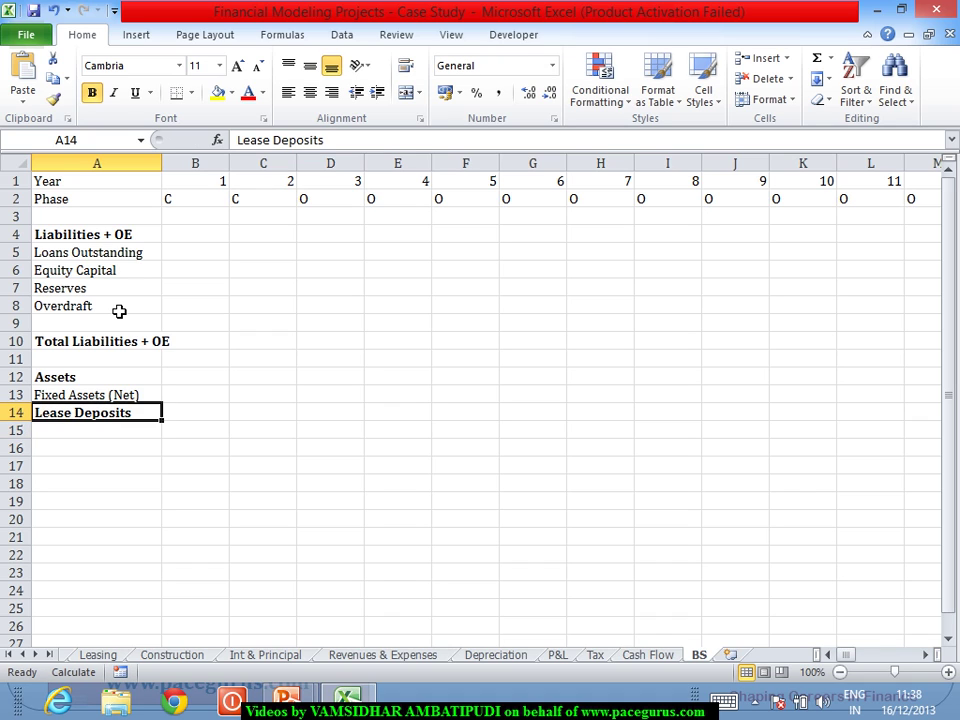
{"action": "key", "text": "ctrl+b"}
{"action": "key", "text": "Down"}
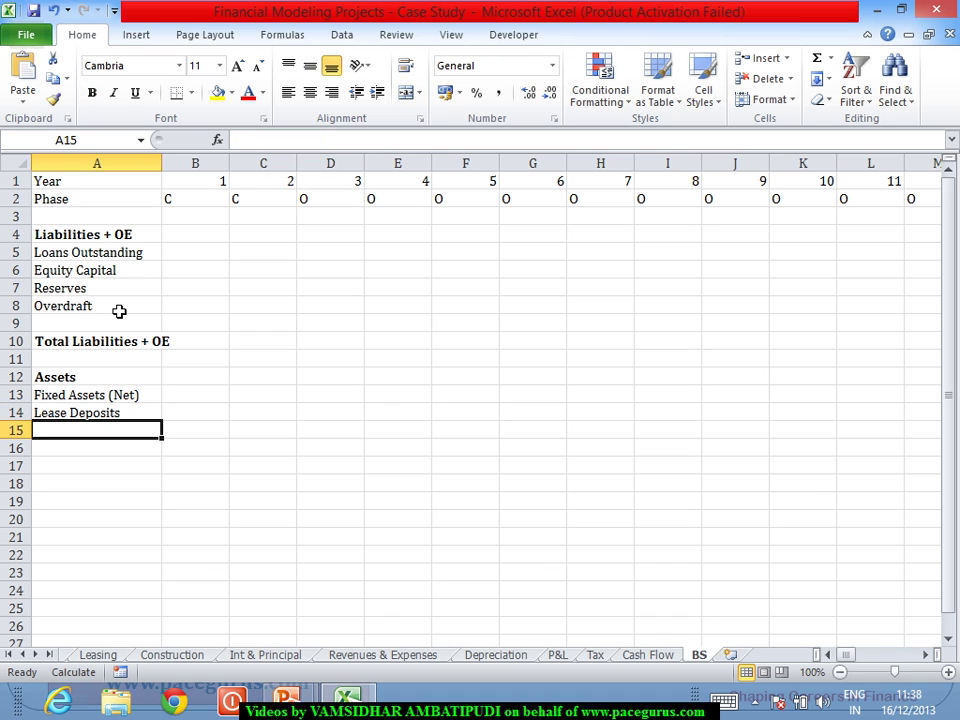
{"action": "type", "text": "DSRA"}
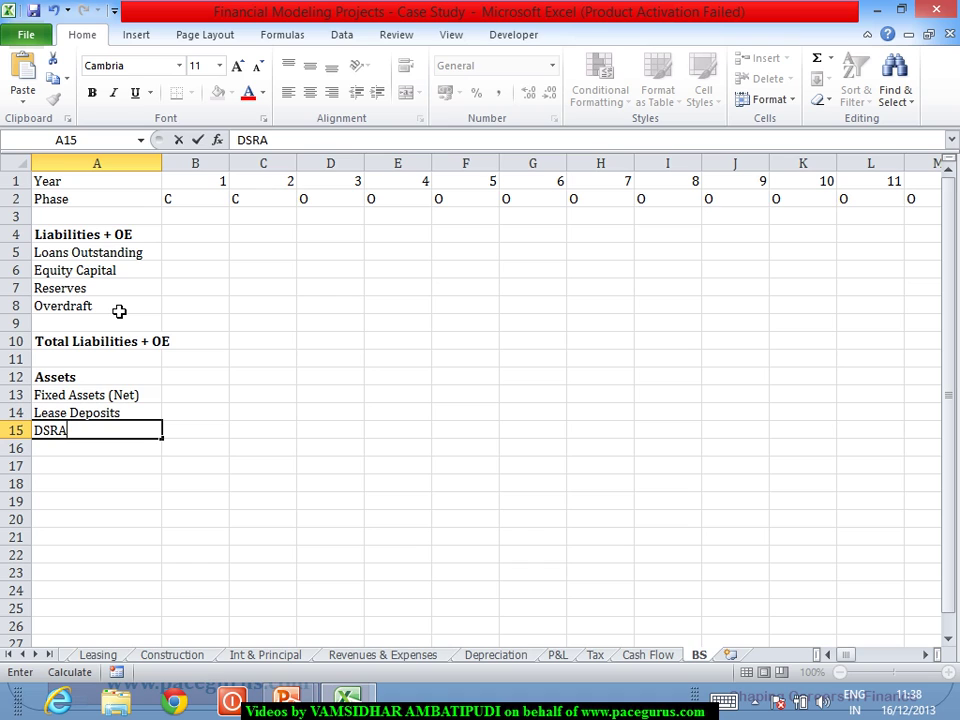
{"action": "key", "text": "Return"}
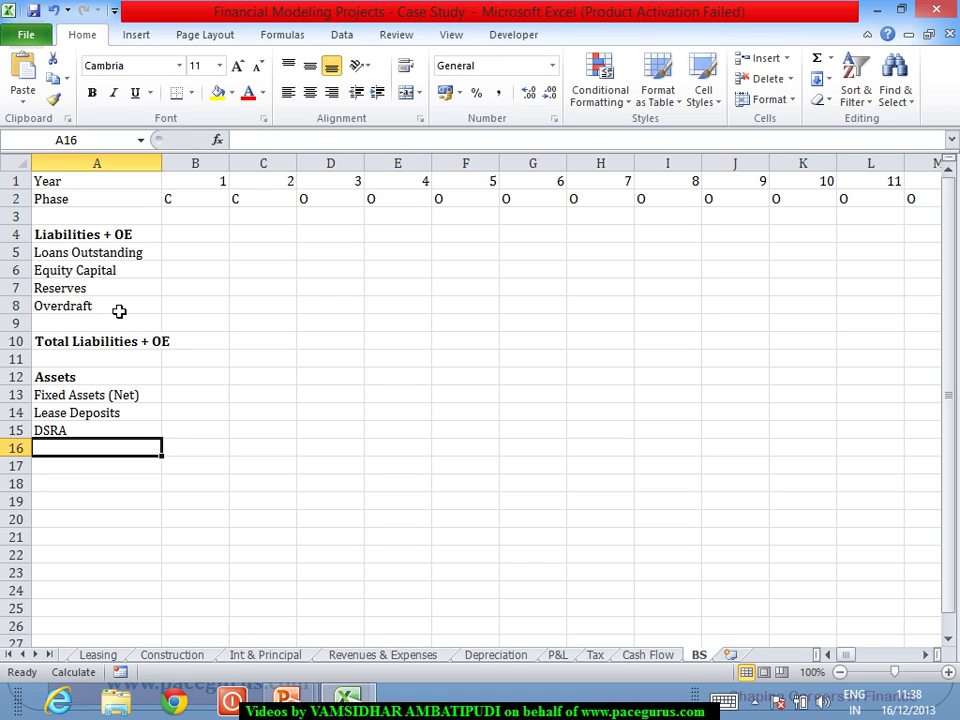
{"action": "type", "text": "Cash"}
{"action": "key", "text": "Return"}
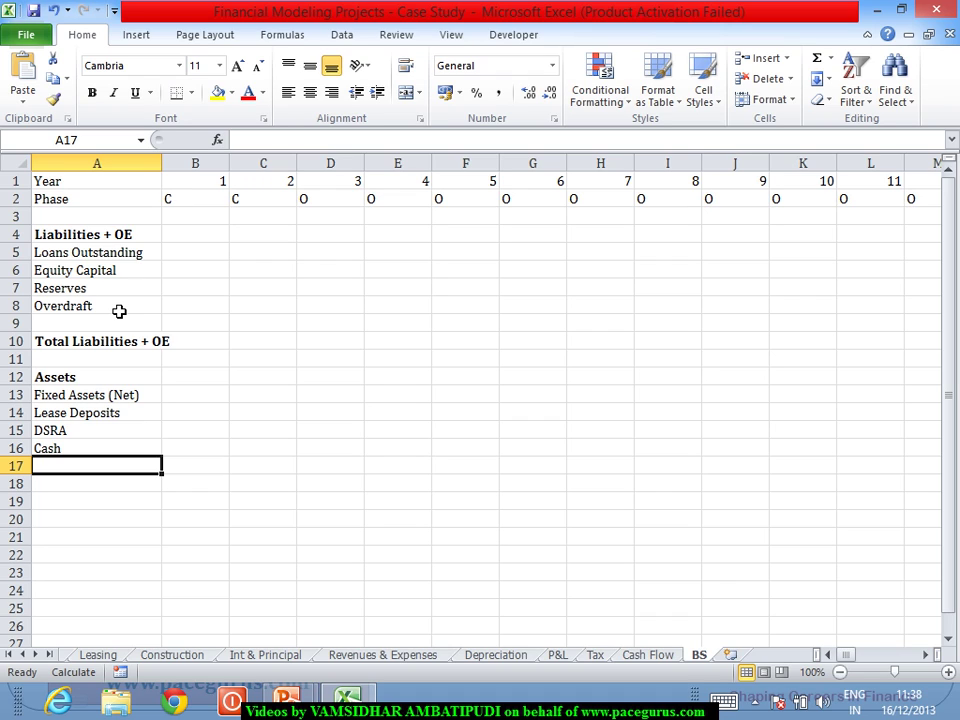
Add a bold 'Total Assets' label in A18 after a blank row.
{"action": "key", "text": "Down"}
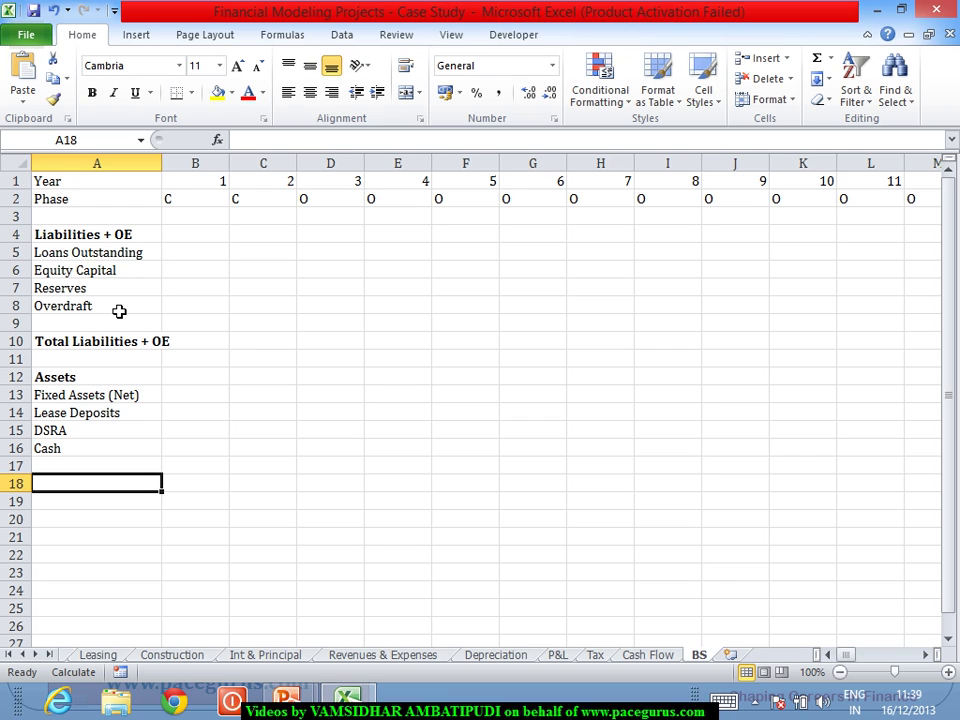
{"action": "key", "text": "ctrl+b"}
{"action": "type", "text": "Tot"}
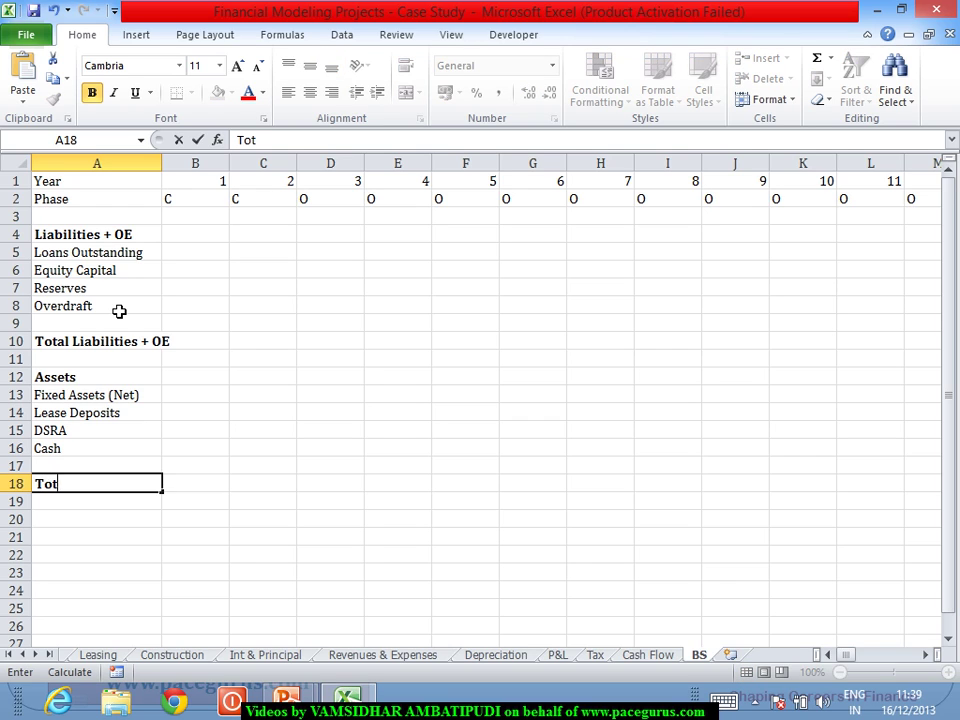
{"action": "type", "text": "al Assets"}
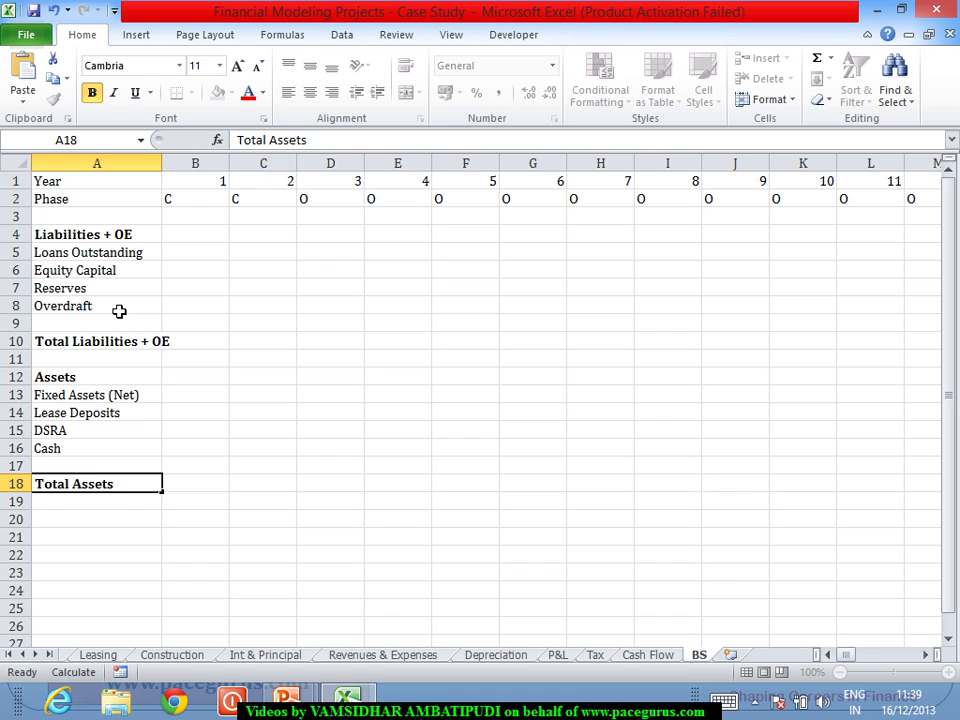
{"action": "key", "text": "Tab"}
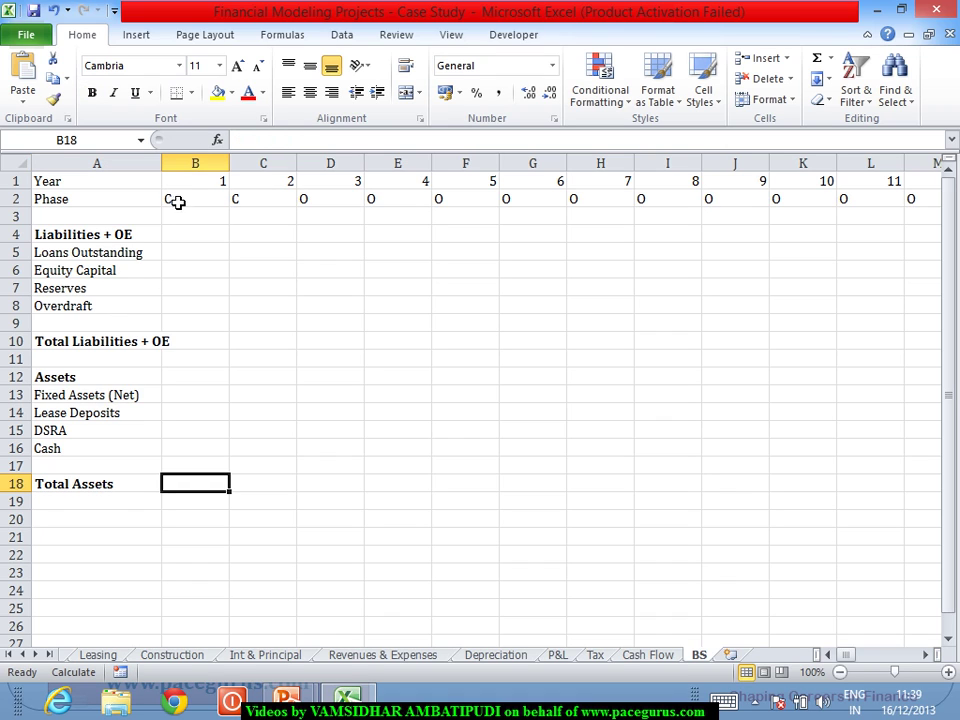
Widen column A and add a bold 'Check Sum' label in A20.
{"action": "left_click_drag", "start_coordinate": [166, 165], "coordinate": [176, 175]}
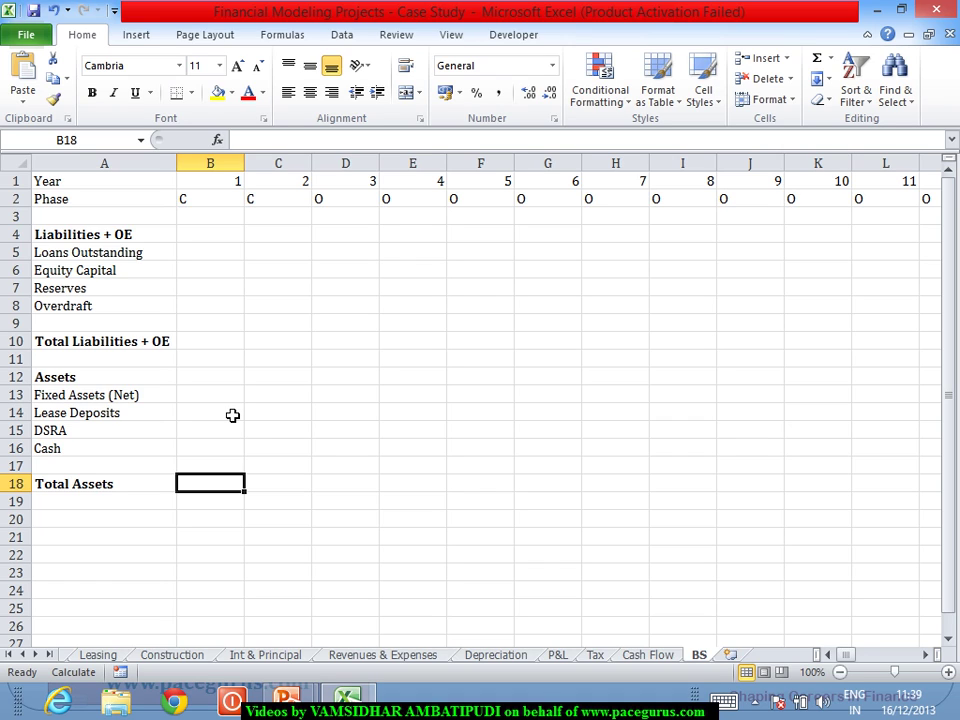
{"action": "left_click", "coordinate": [203, 257]}
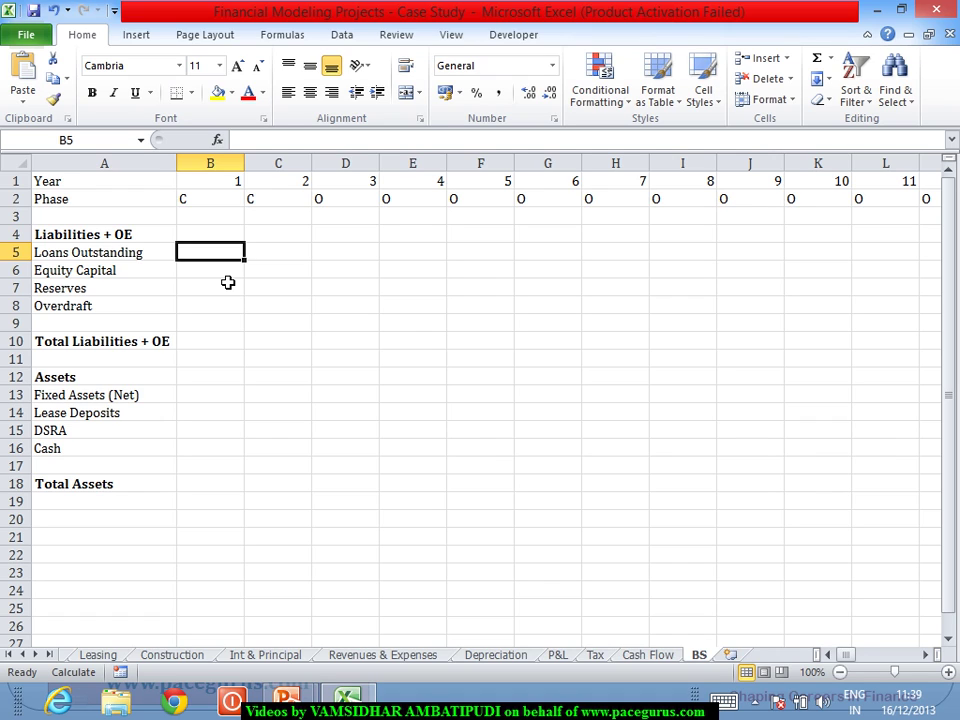
{"action": "left_click", "coordinate": [92, 520]}
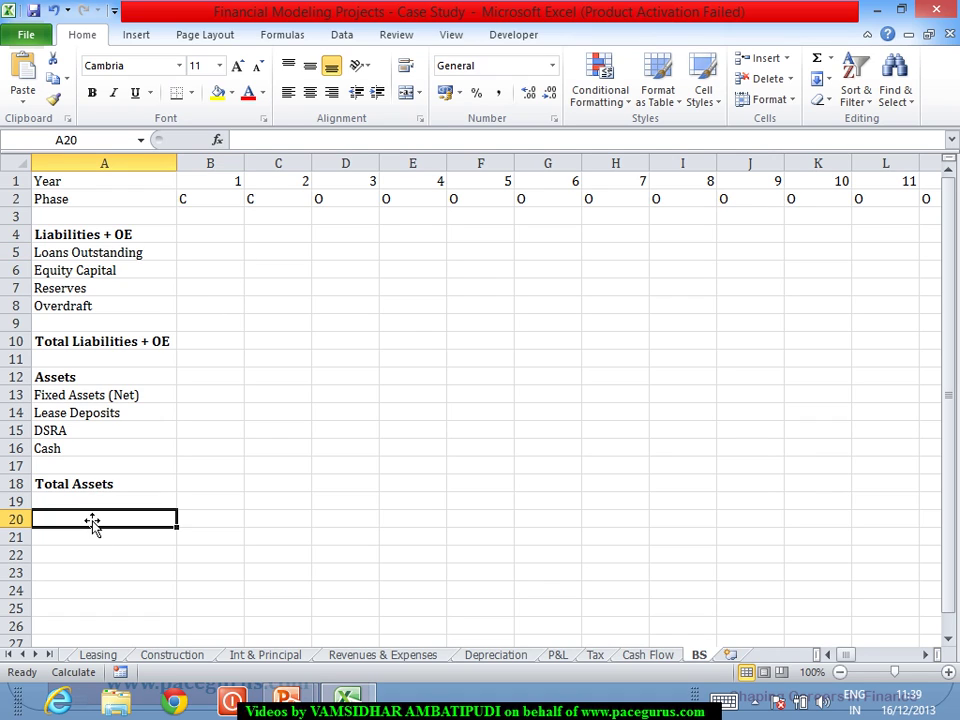
{"action": "key", "text": "ctrl+b"}
{"action": "type", "text": "Check Sum"}
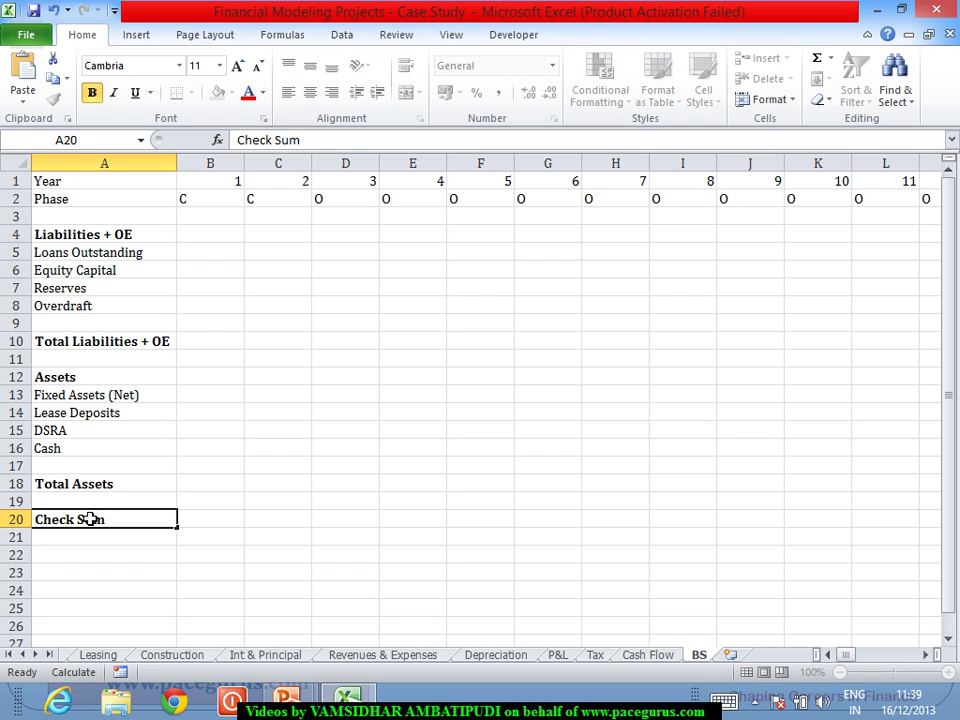
{"action": "key", "text": "Tab"}
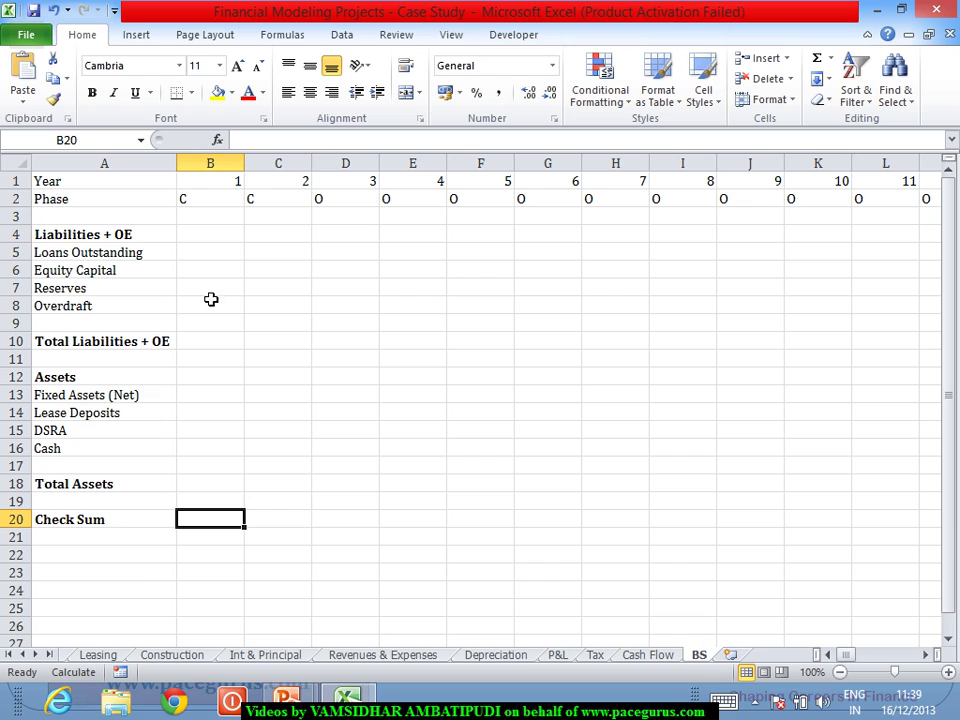
Start B5 with =SUM(Construction!$B16:B16) referencing the cumulative year-1 Debt.
{"action": "left_click", "coordinate": [221, 256]}
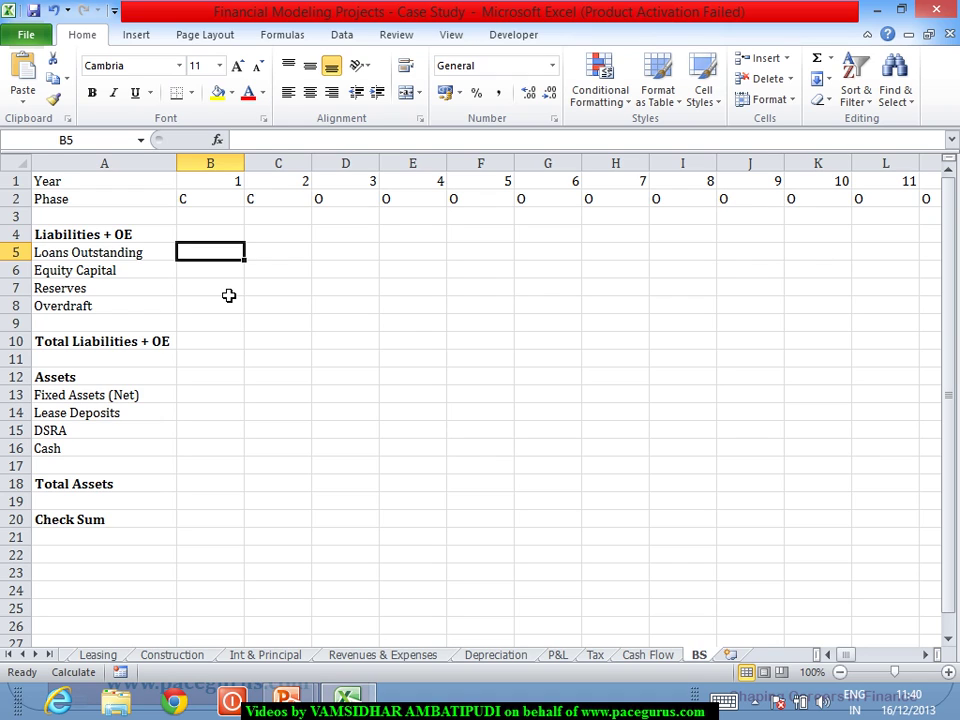
{"action": "type", "text": "="}
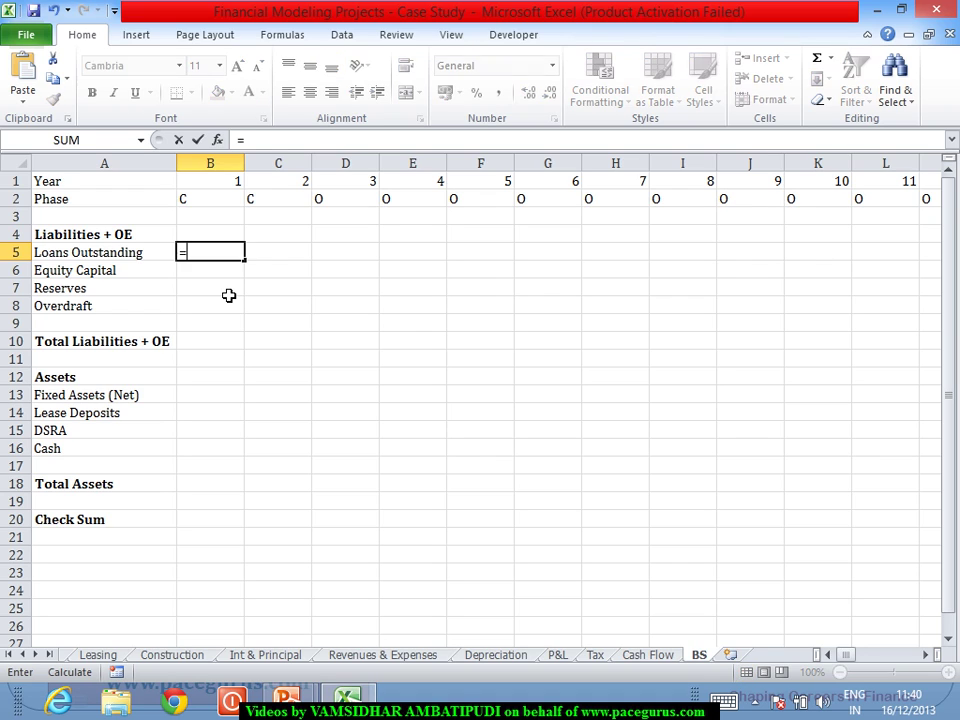
{"action": "type", "text": "sum"}
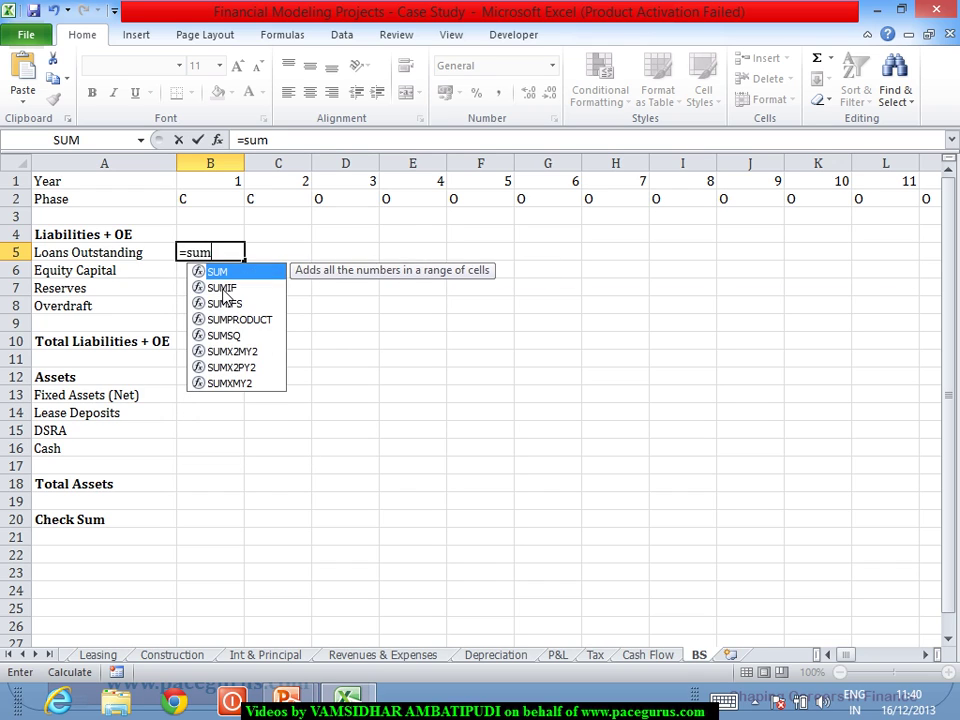
{"action": "key", "text": "Tab"}
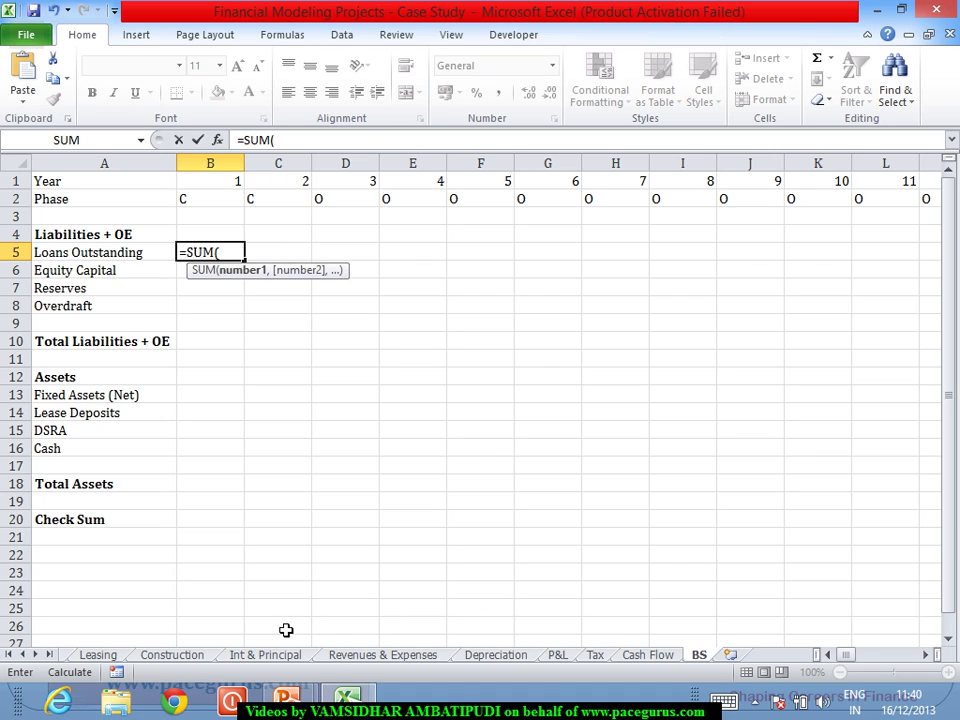
{"action": "left_click", "coordinate": [198, 657]}
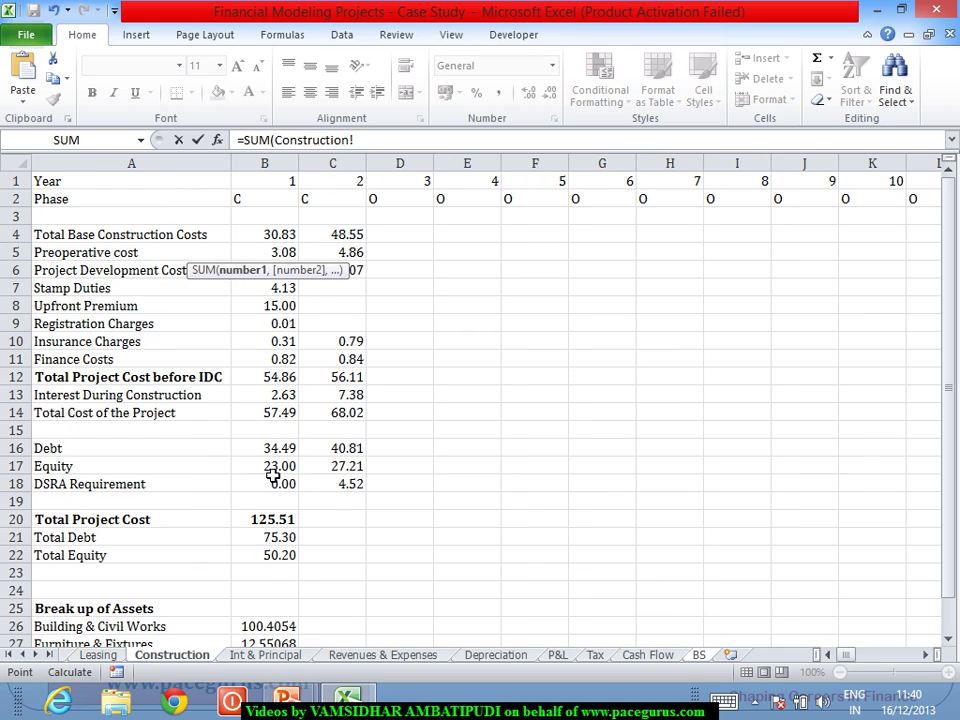
{"action": "left_click", "coordinate": [263, 452]}
{"action": "key", "text": "F8"}
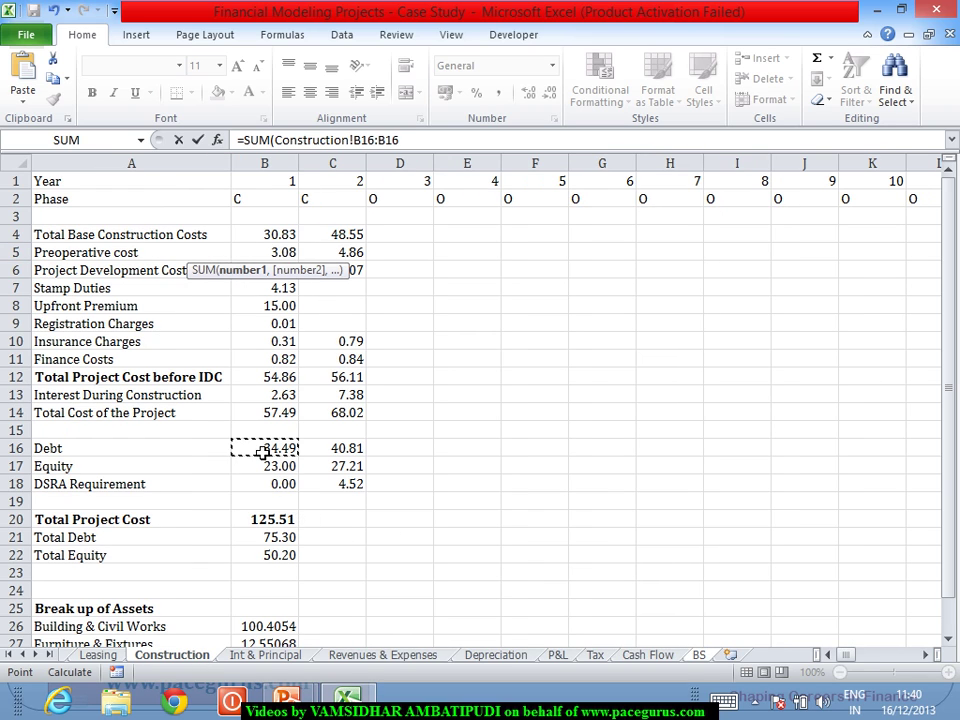
{"action": "double_click", "coordinate": [364, 143]}
{"action": "key", "text": "Left"}
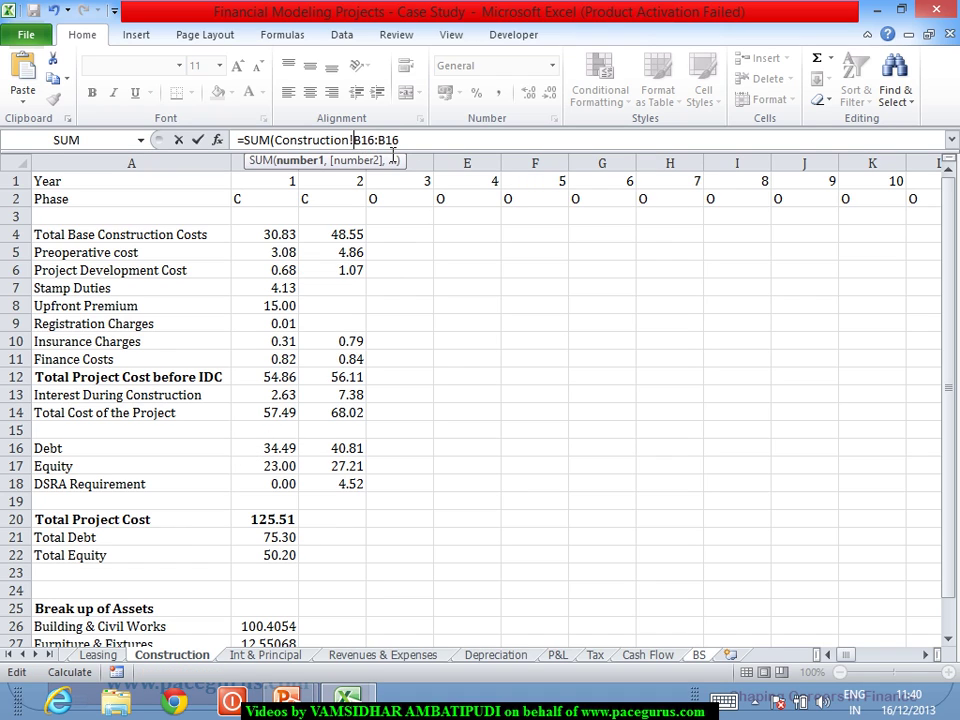
{"action": "type", "text": "$"}
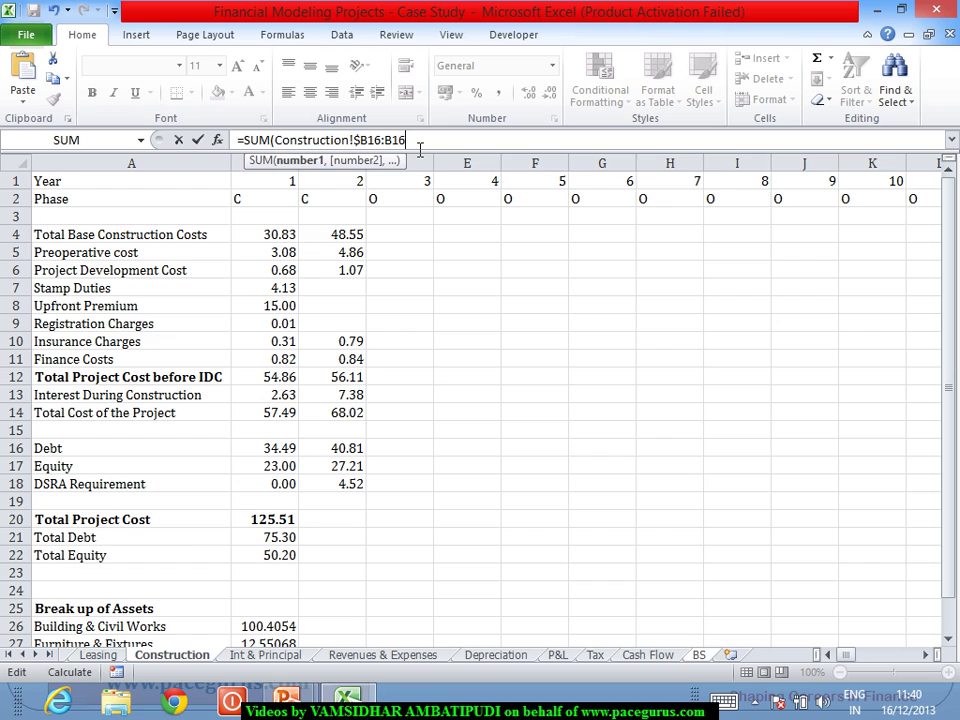
{"action": "type", "text": ")"}
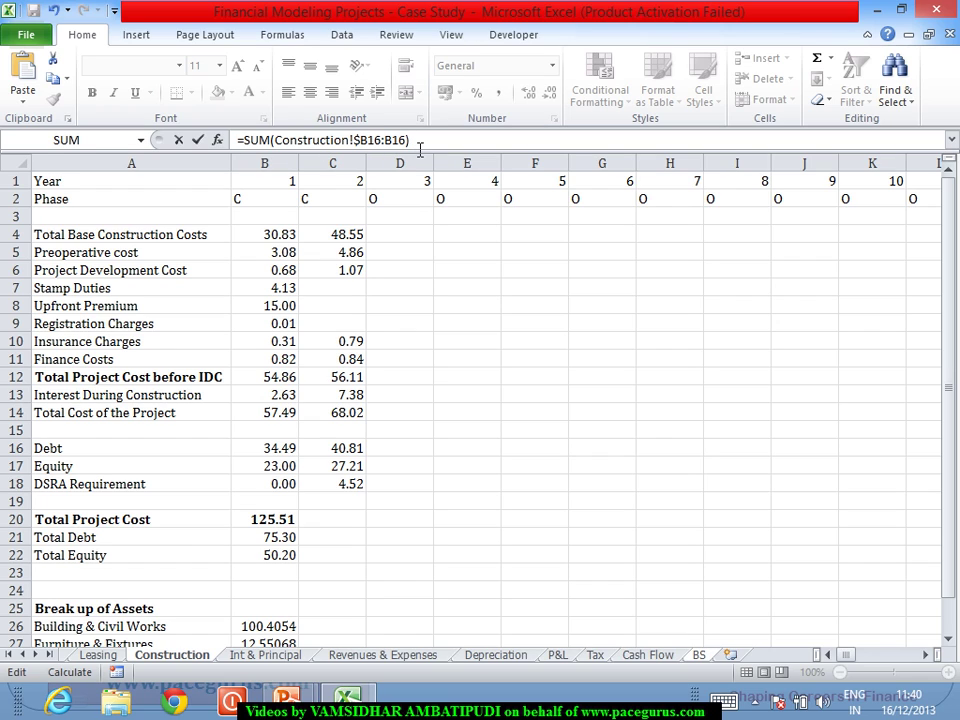
{"action": "key", "text": "BackSpace"}
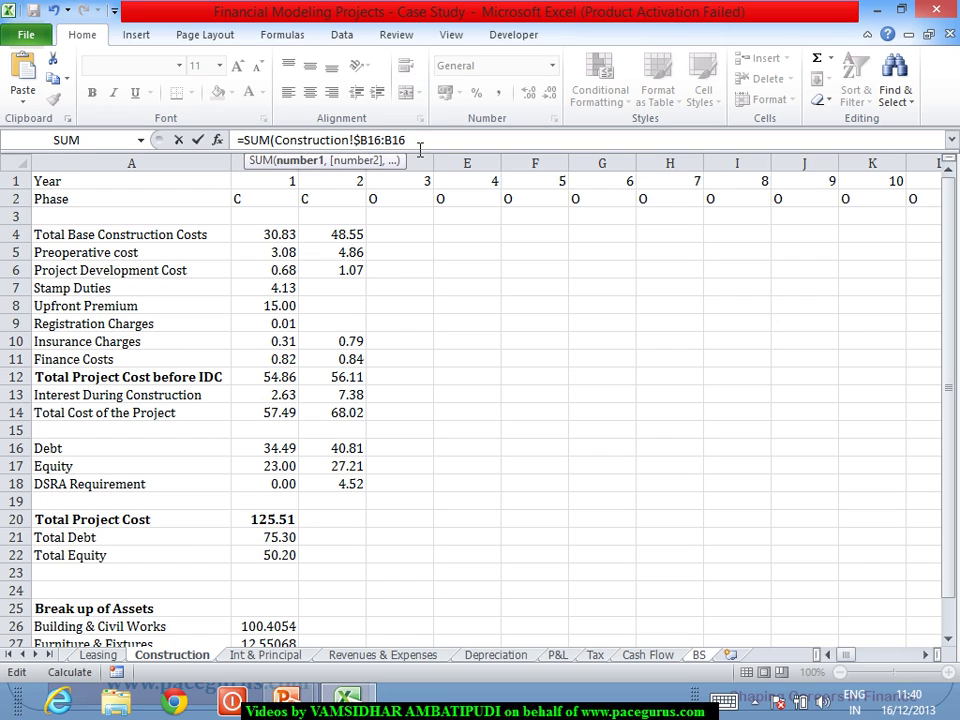
{"action": "type", "text": ")"}
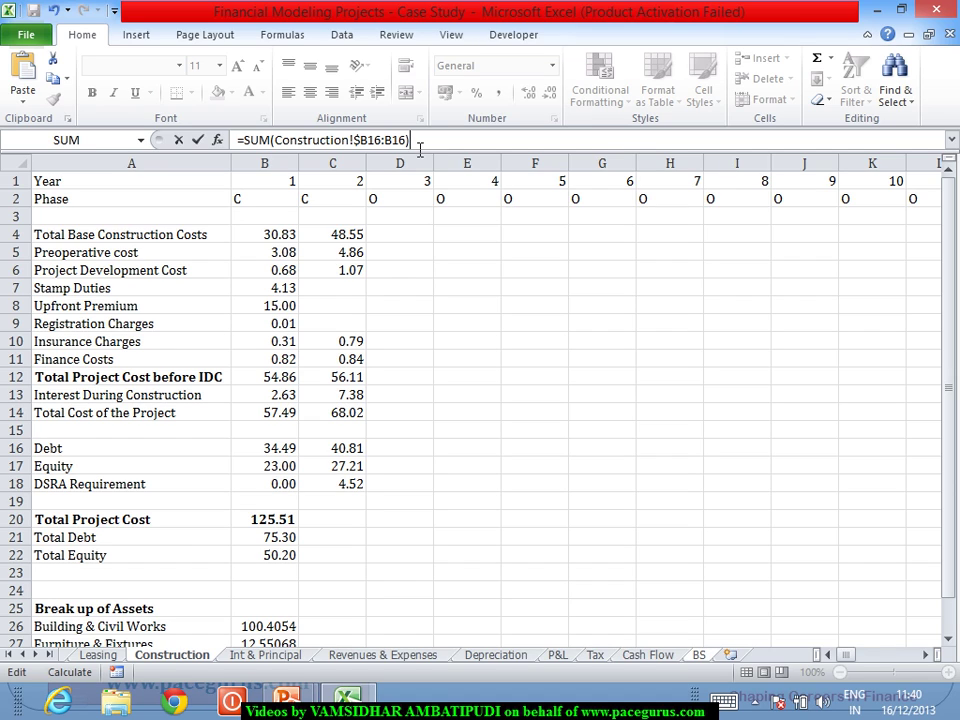
Wrap that in an outer SUM and begin a second SUM argument.
{"action": "left_click", "coordinate": [246, 140]}
{"action": "type", "text": "SUM("}
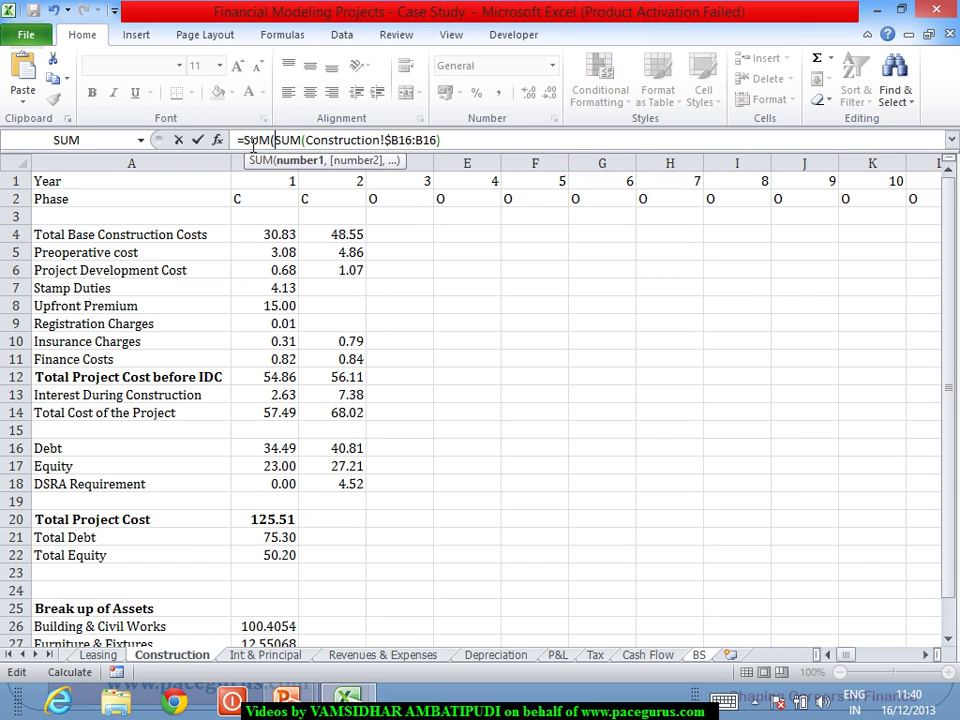
{"action": "left_click", "coordinate": [484, 147]}
{"action": "type", "text": ","}
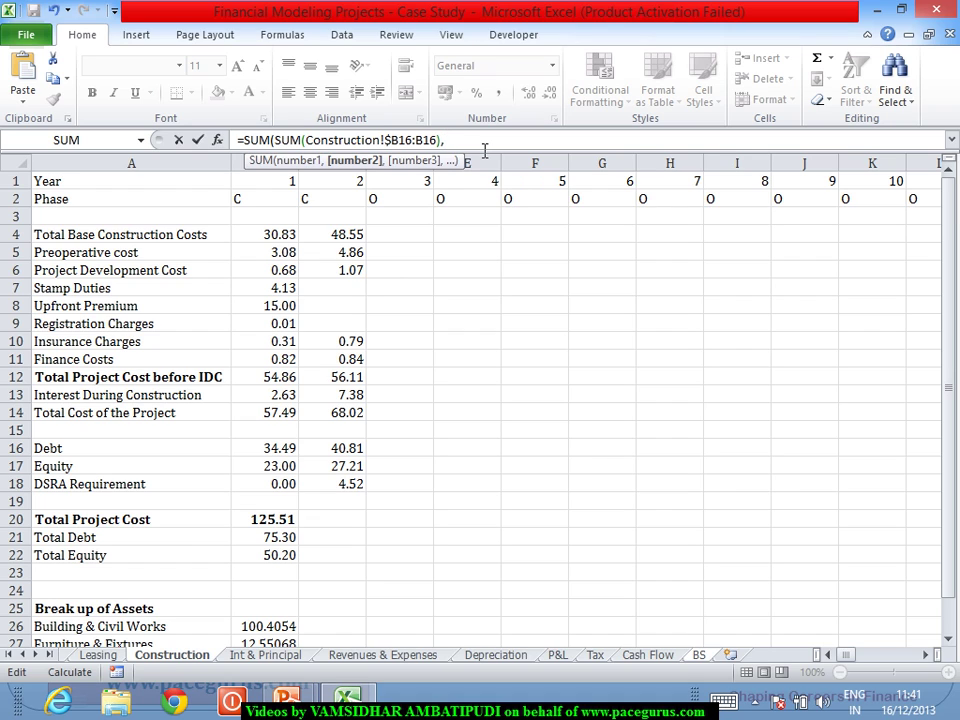
{"action": "type", "text": "Sum"}
{"action": "key", "text": "Tab"}
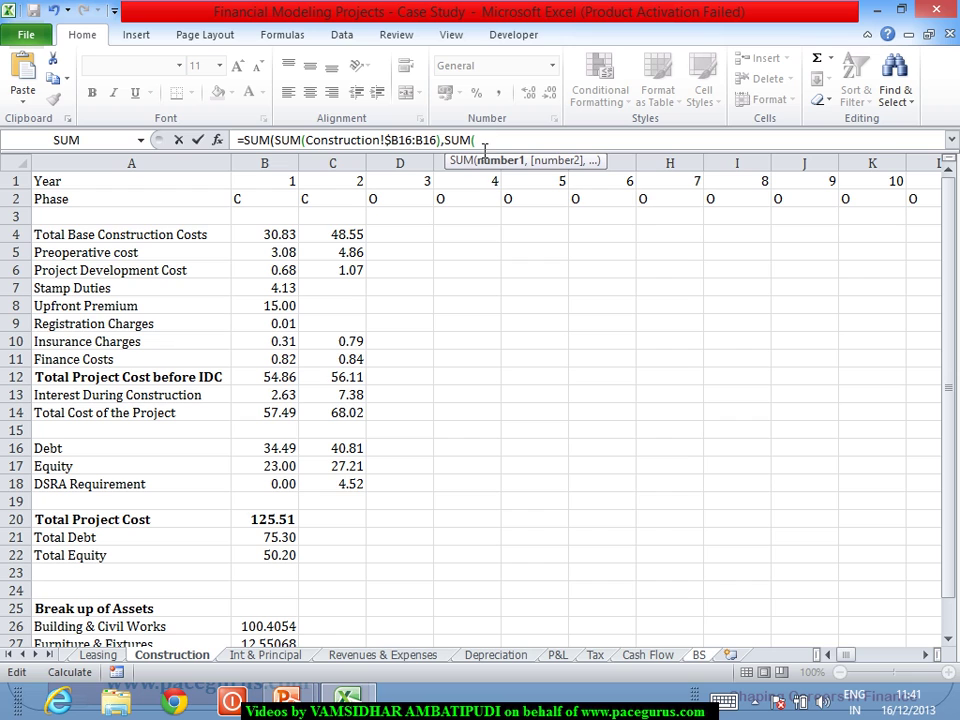
Complete B5 as =SUM(SUM(Construction!$B16:B16),SUM('Cash Flow'!$B7:B7)), giving 34.49.
{"action": "left_click", "coordinate": [645, 655]}
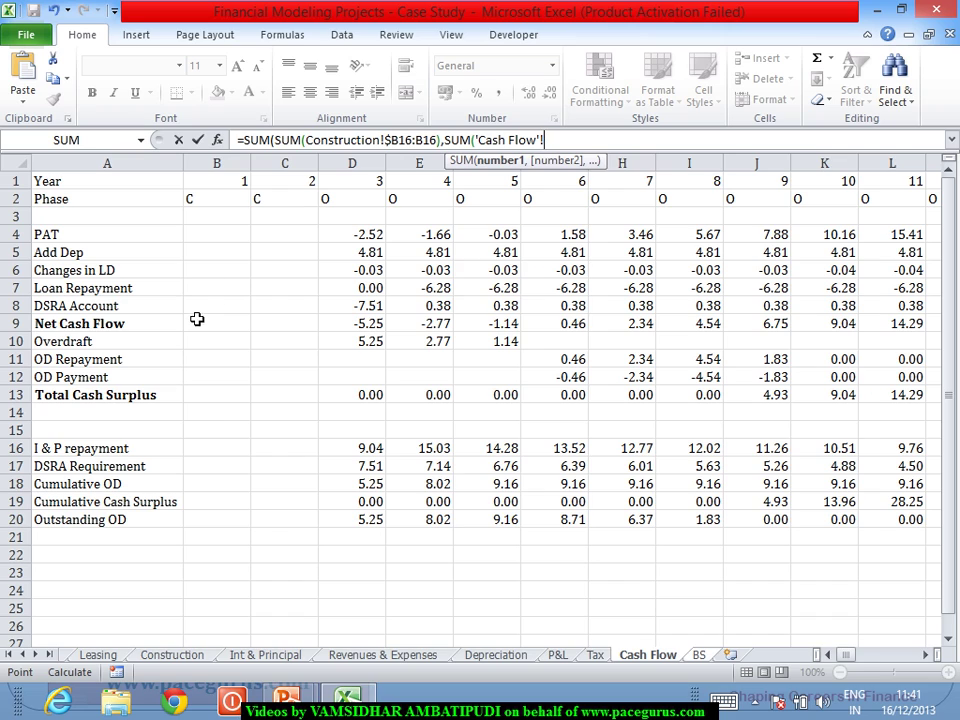
{"action": "left_click", "coordinate": [201, 291]}
{"action": "key", "text": "F8"}
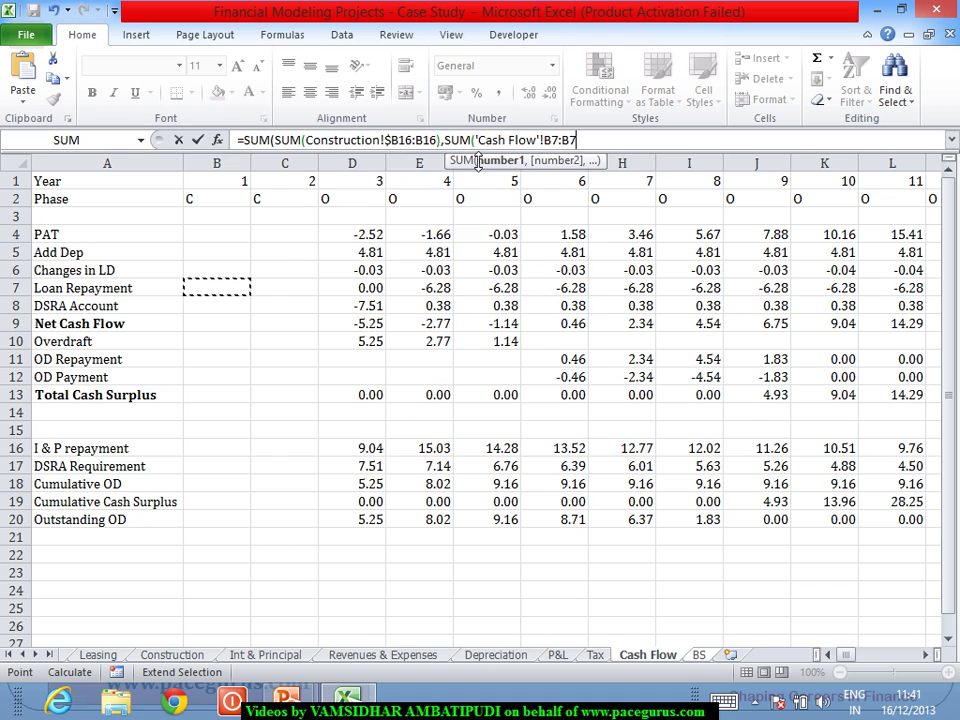
{"action": "type", "text": ")"}
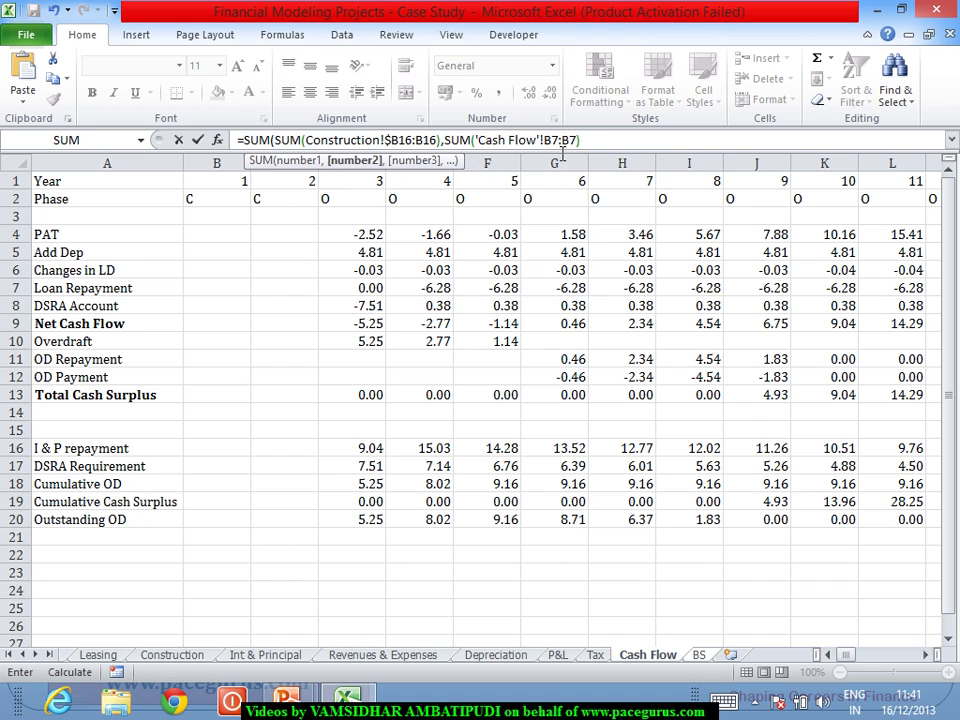
{"action": "left_click", "coordinate": [553, 145]}
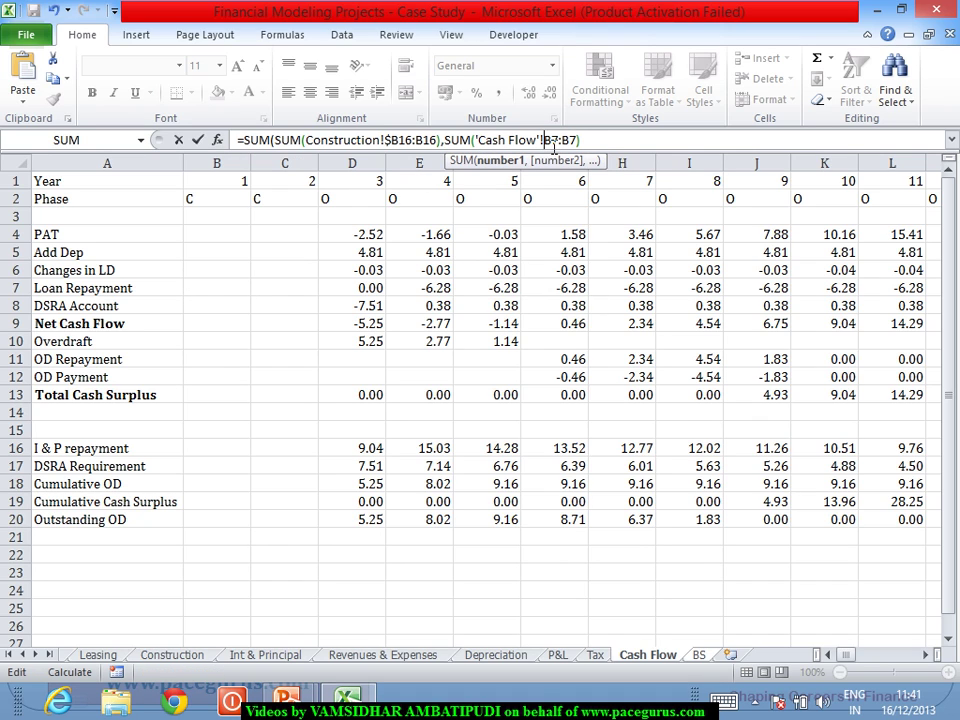
{"action": "type", "text": "$"}
{"action": "left_click", "coordinate": [620, 148]}
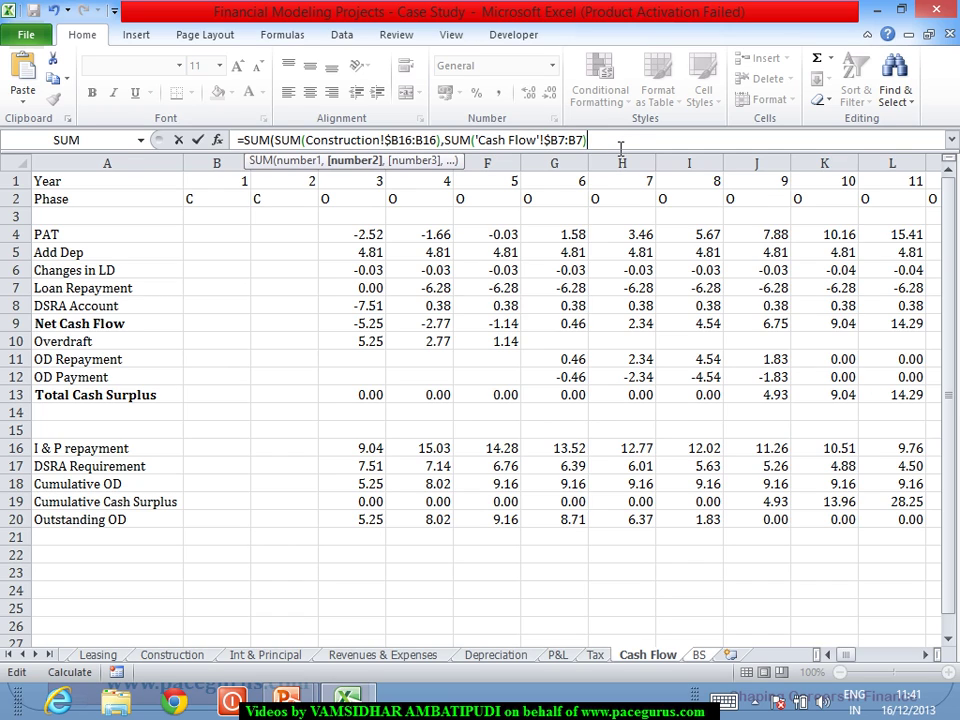
{"action": "type", "text": ")"}
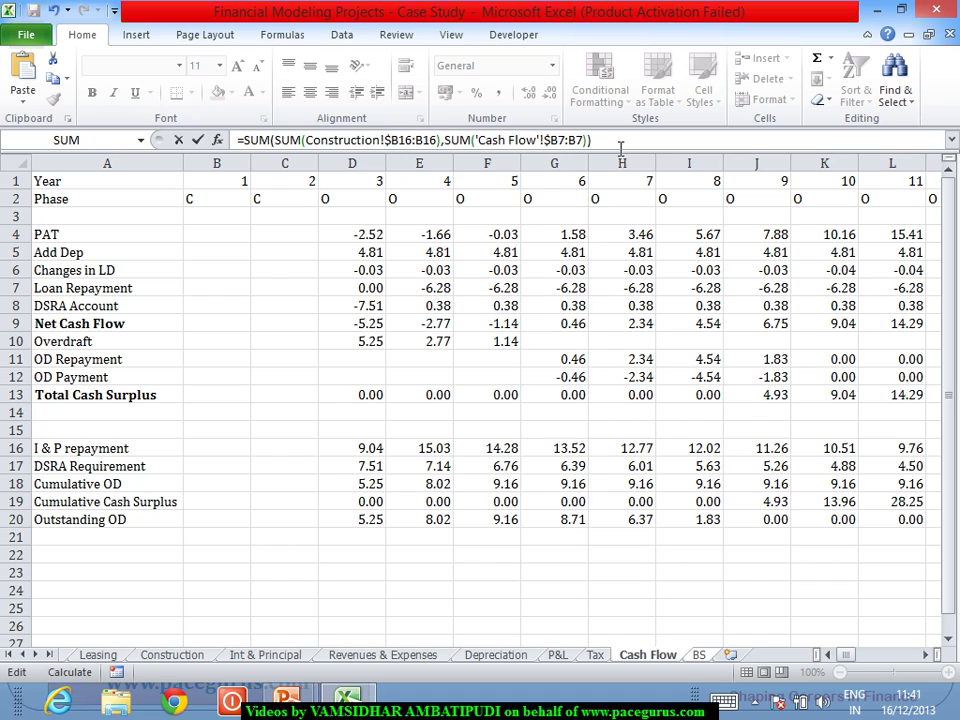
{"action": "key", "text": "Return"}
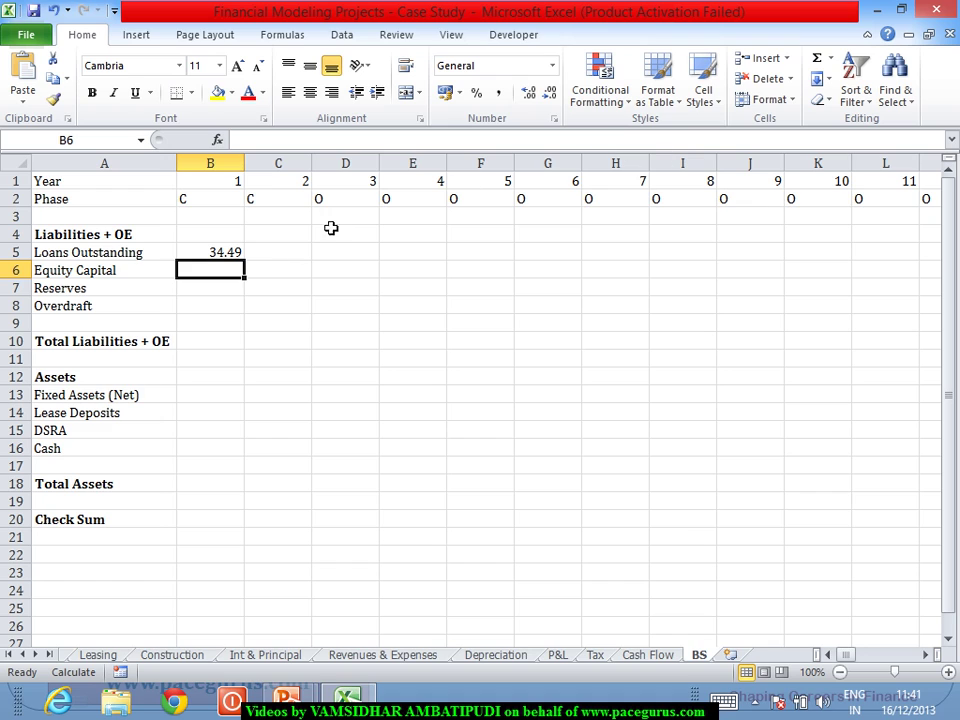
Fill the B5 Loans Outstanding formula right across row 5 to column AZ.
{"action": "left_click", "coordinate": [229, 254]}
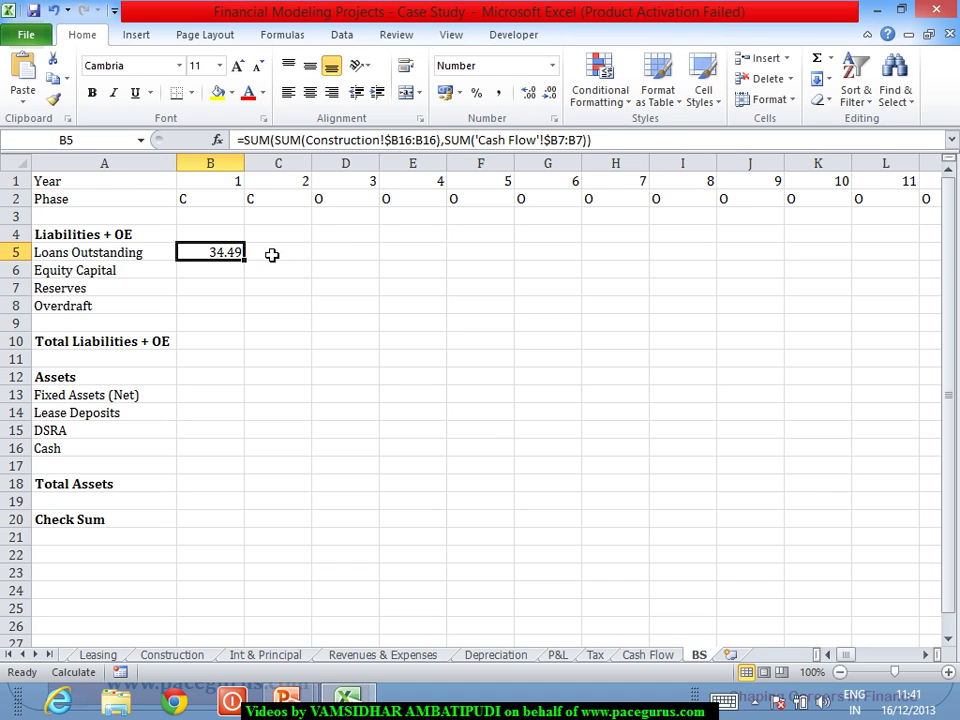
{"action": "left_click_drag", "start_coordinate": [251, 267], "coordinate": [376, 295]}
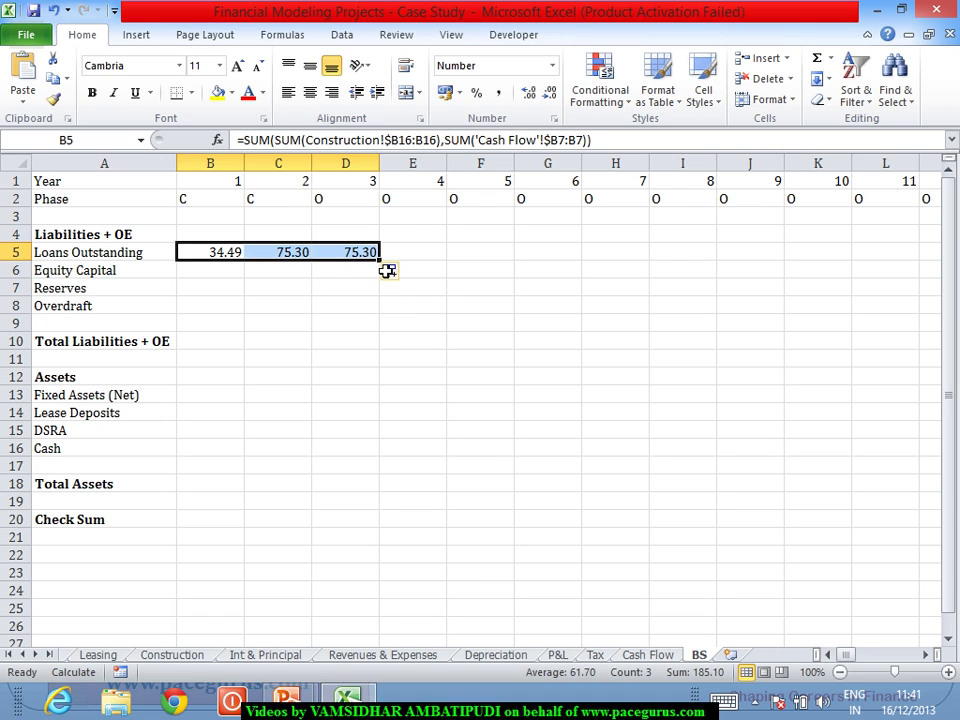
{"action": "left_click_drag", "start_coordinate": [380, 261], "coordinate": [432, 264]}
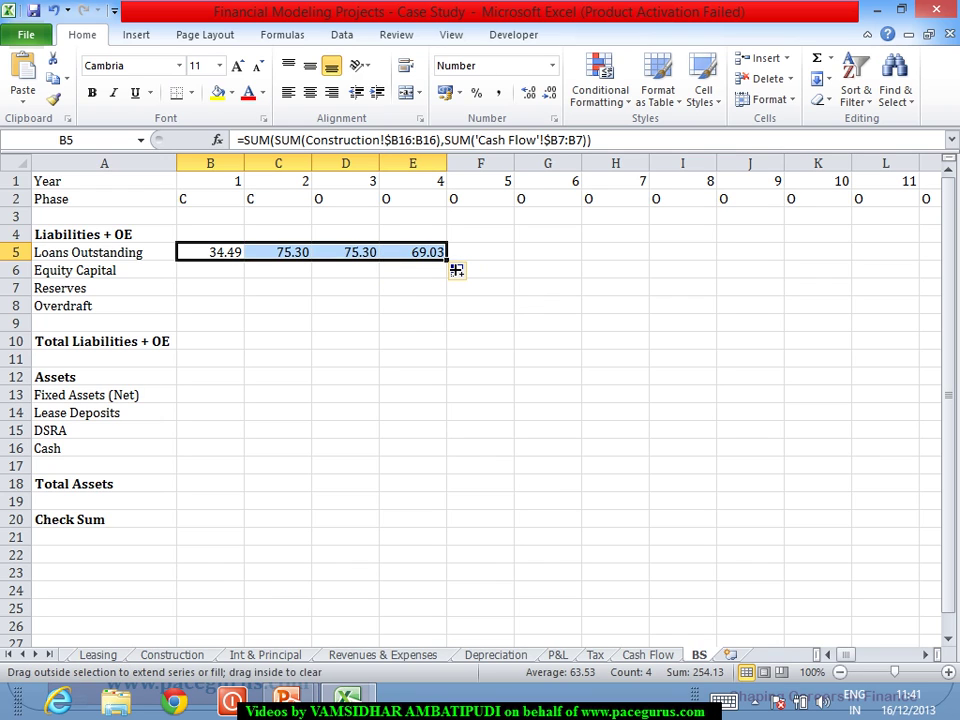
{"action": "left_click_drag", "start_coordinate": [449, 262], "coordinate": [877, 330]}
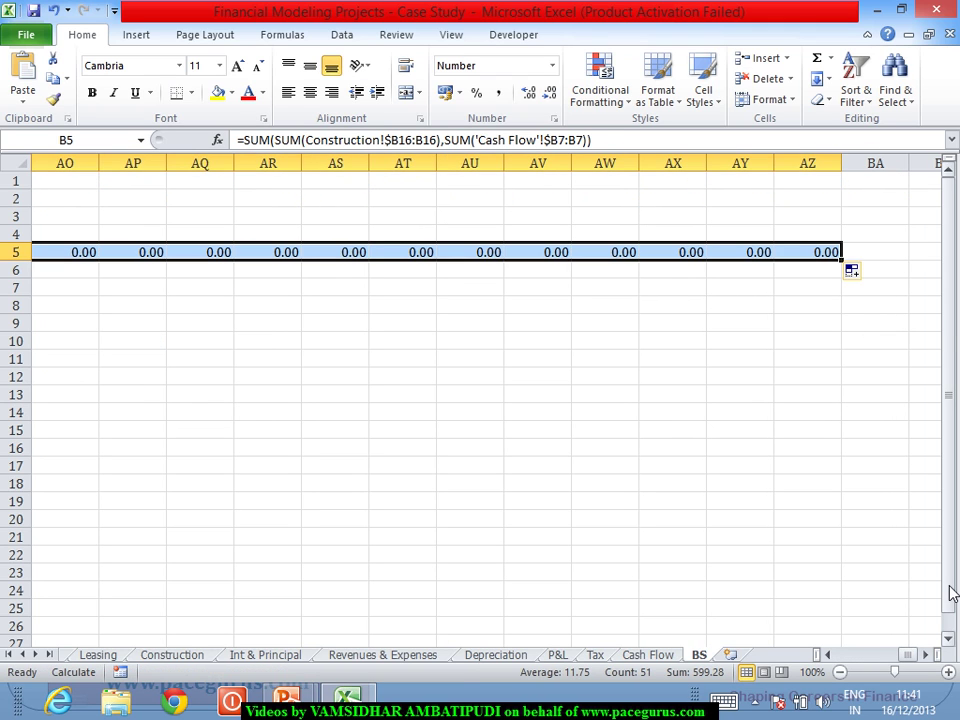
{"action": "left_click_drag", "start_coordinate": [908, 662], "coordinate": [765, 680]}
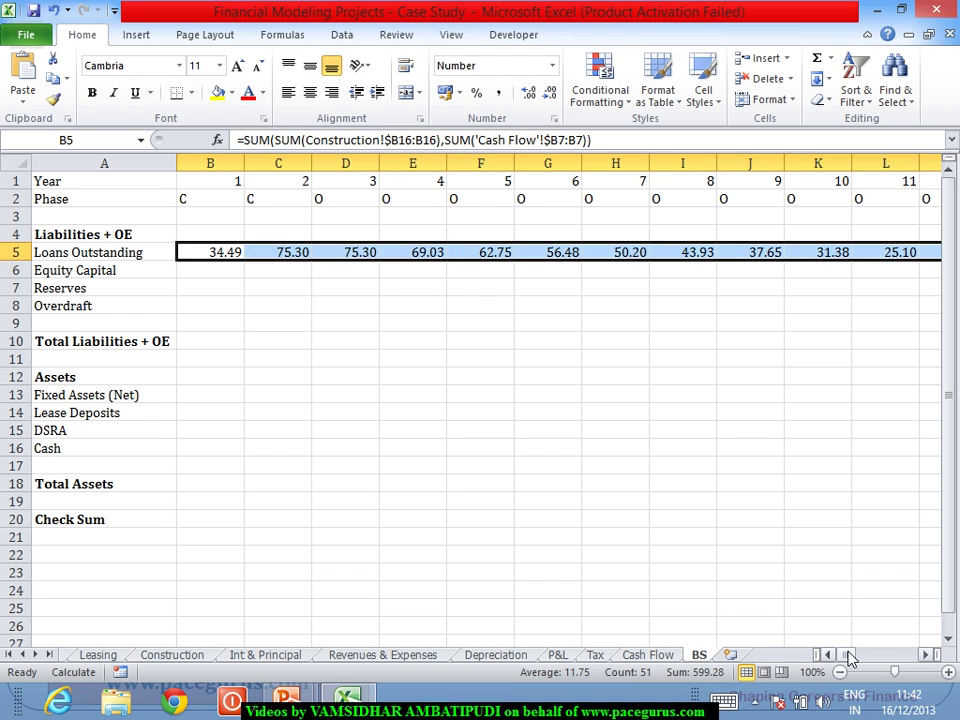
{"action": "left_click_drag", "start_coordinate": [849, 656], "coordinate": [863, 656]}
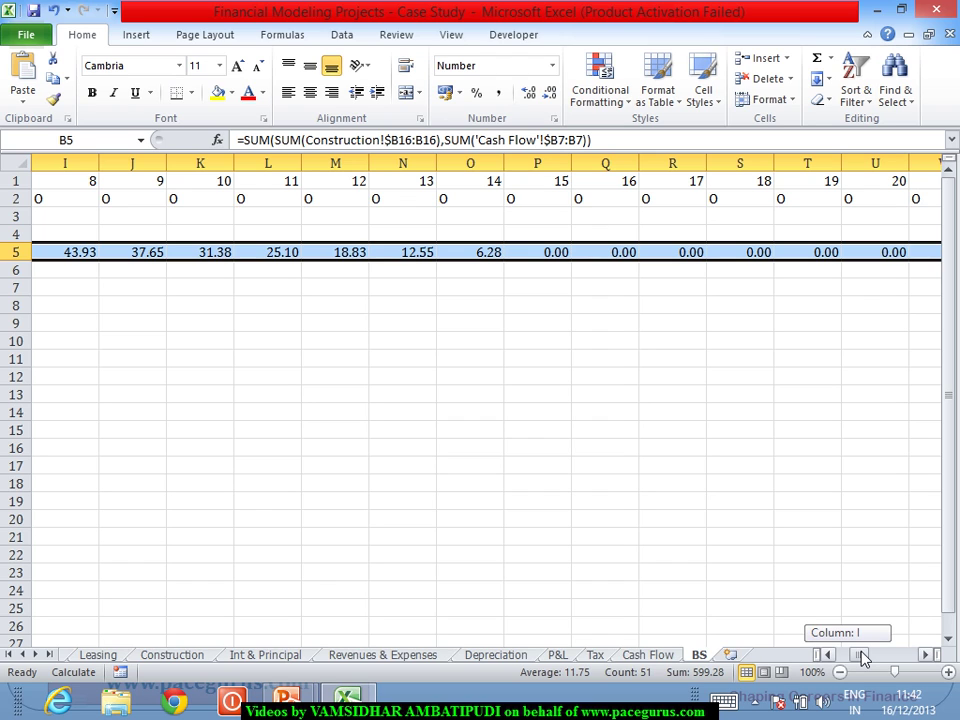
{"action": "left_click_drag", "start_coordinate": [863, 656], "coordinate": [838, 656]}
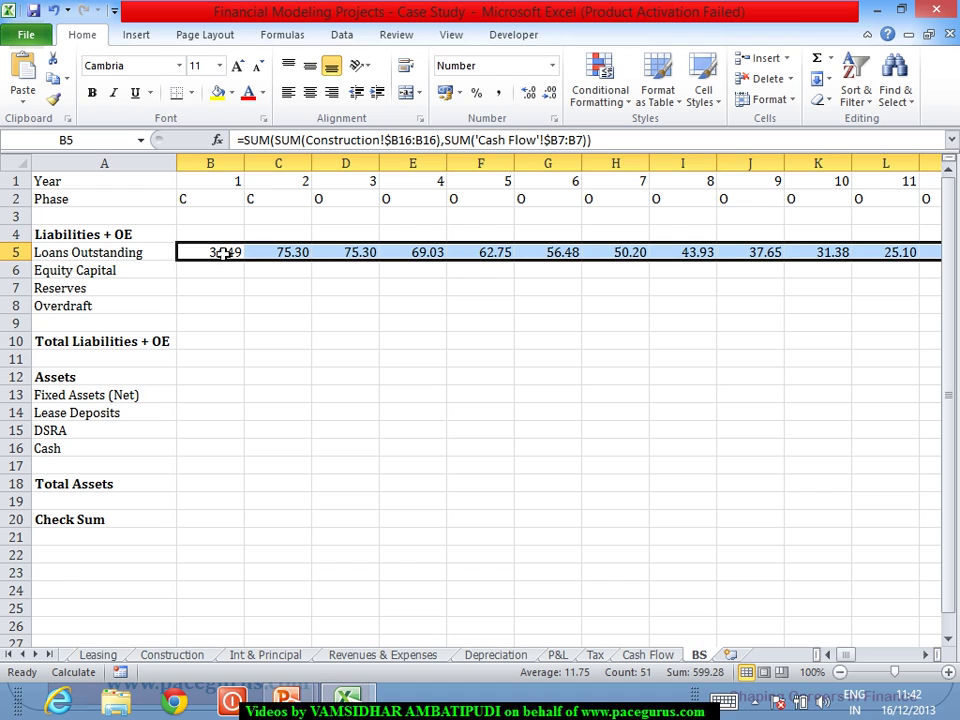
{"action": "left_click", "coordinate": [209, 252]}
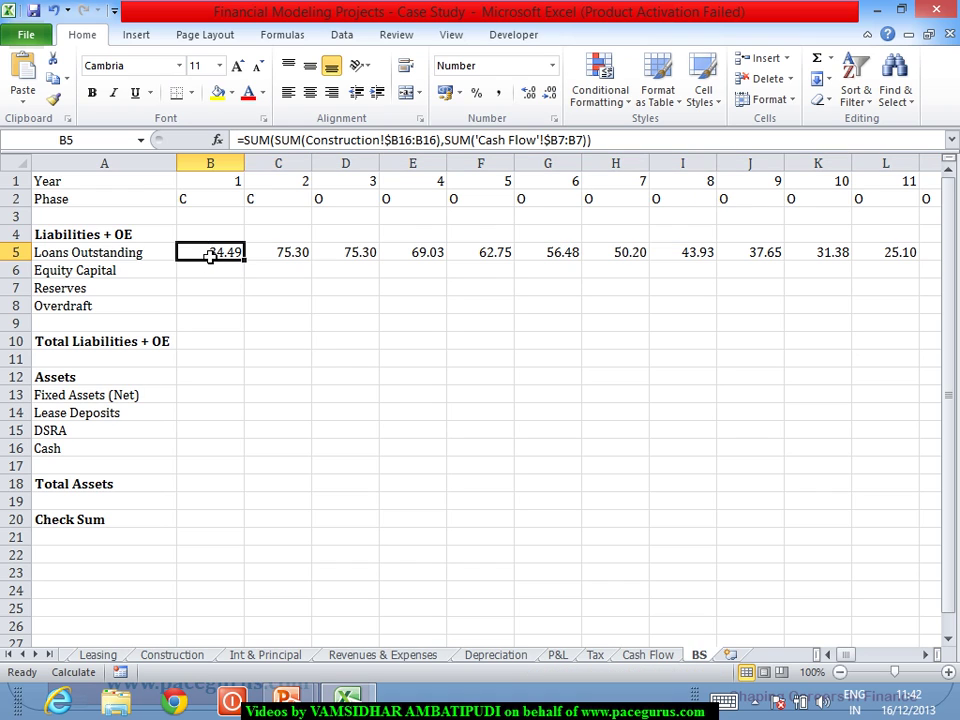
Wrap B5's Loans Outstanding formula in IF(B1="","",...) so it stays blank without a year.
{"action": "left_click", "coordinate": [248, 140]}
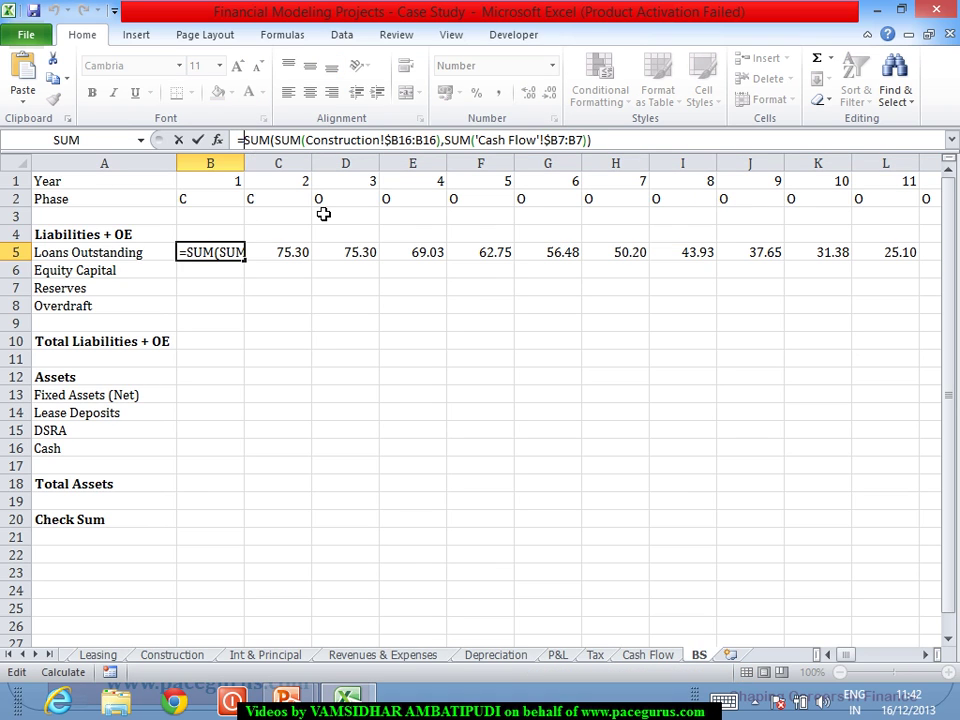
{"action": "type", "text": "f"}
{"action": "key", "text": "Tab"}
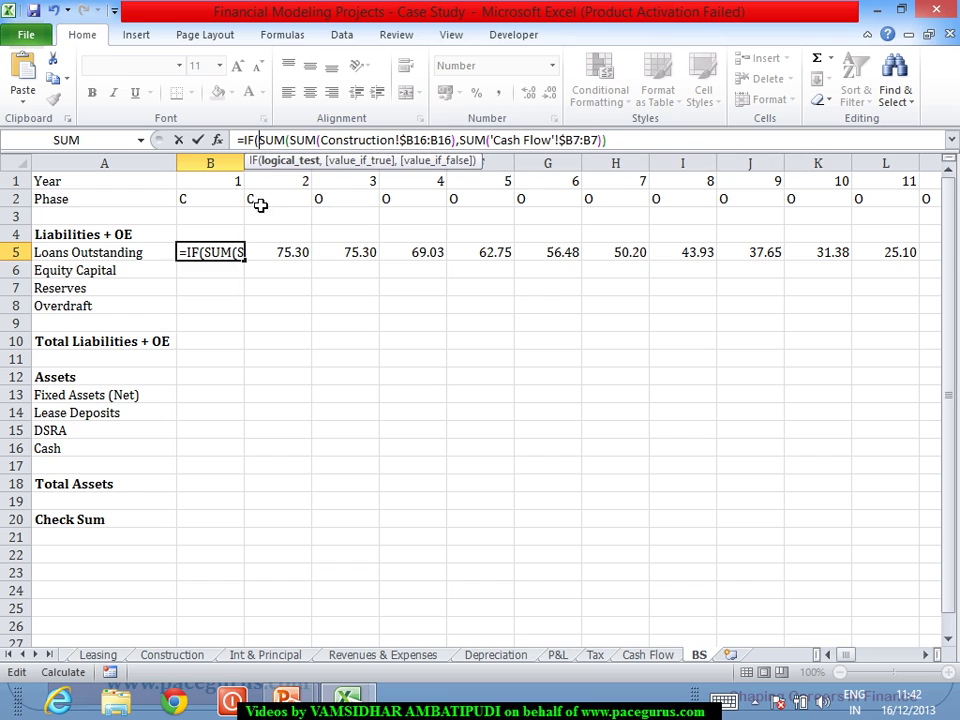
{"action": "left_click", "coordinate": [238, 186]}
{"action": "type", "text": "=\"\""}
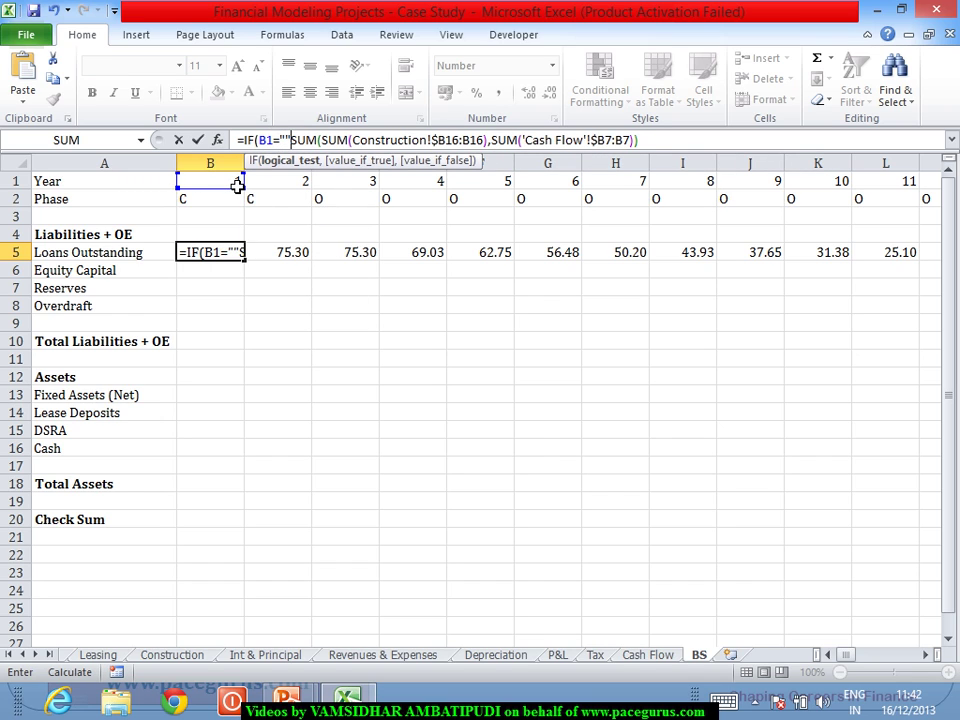
{"action": "type", "text": ",\"\""}
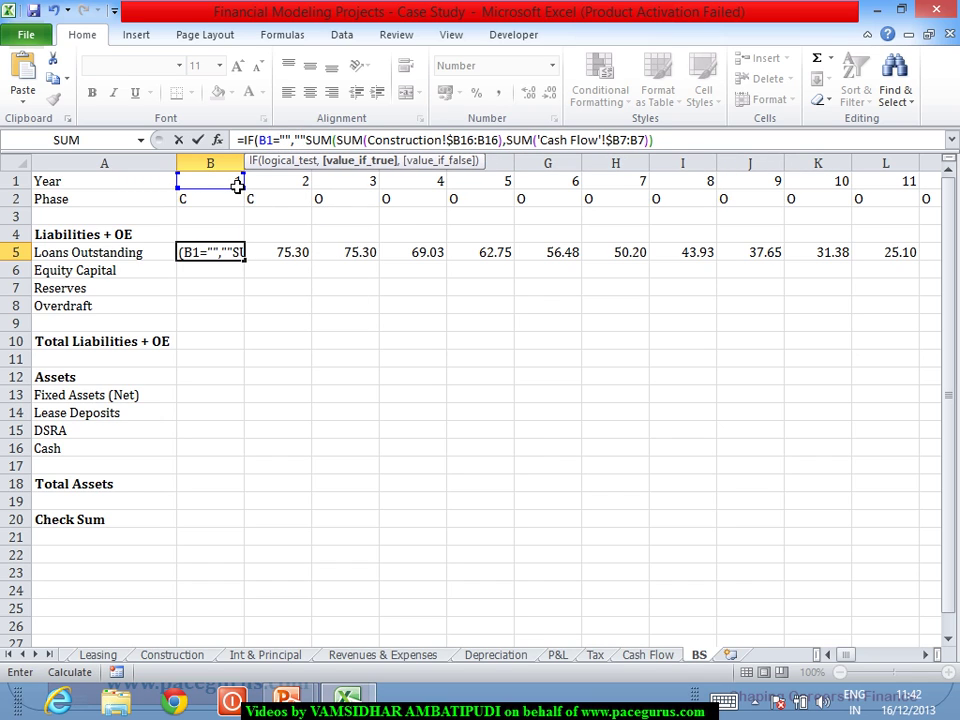
{"action": "type", "text": ","}
{"action": "key", "text": "End"}
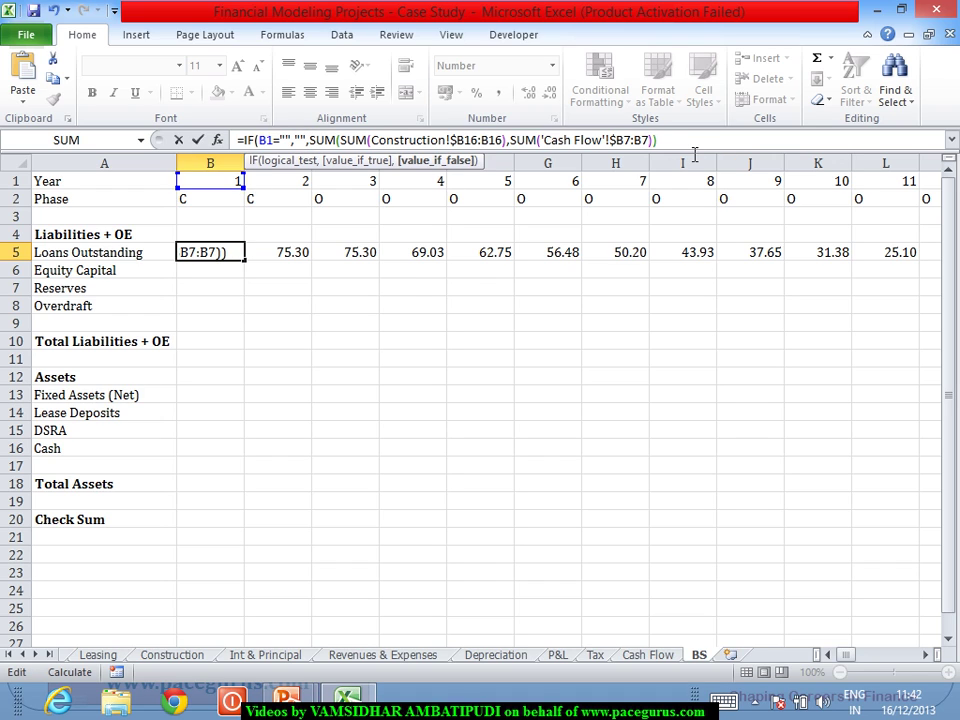
{"action": "type", "text": ")"}
{"action": "key", "text": "Return"}
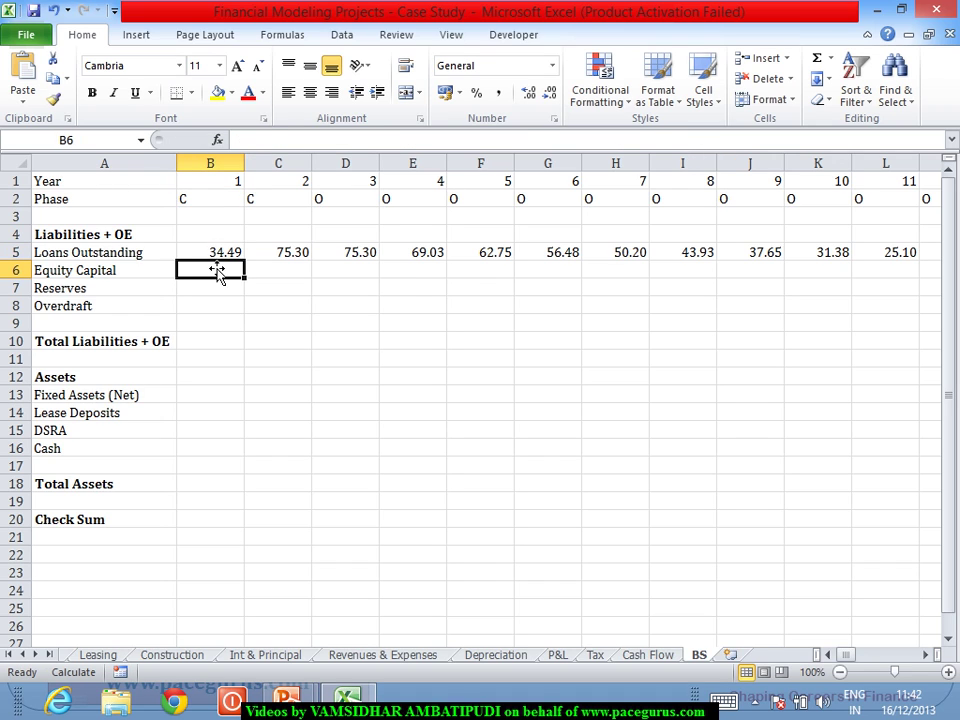
Fill the revised B5 formula across row 5 through column AZ.
{"action": "left_click", "coordinate": [210, 255]}
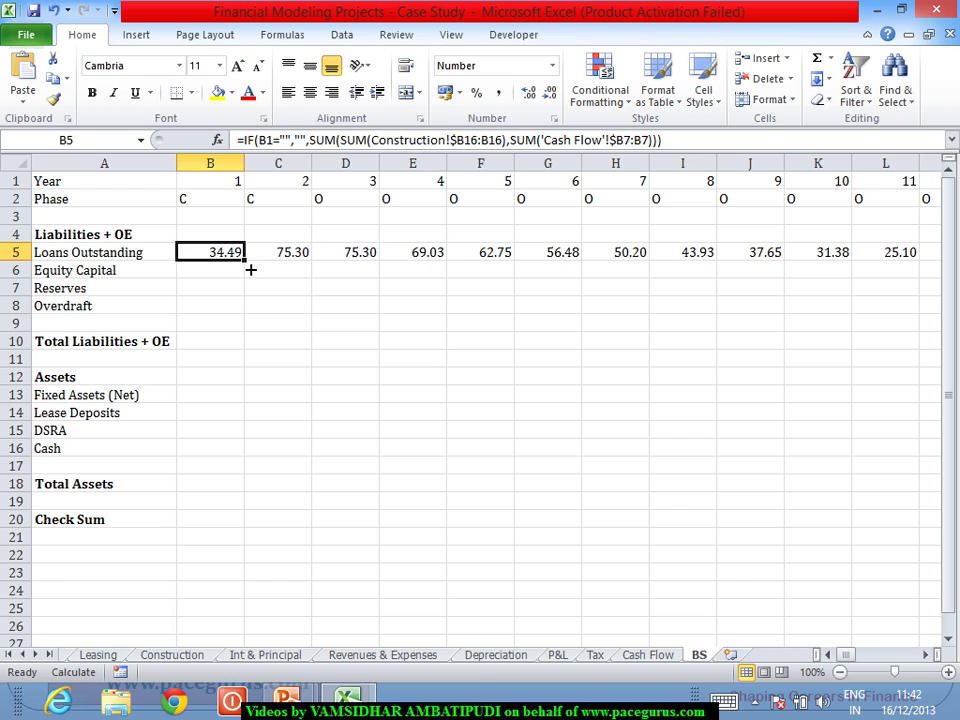
{"action": "left_click_drag", "start_coordinate": [251, 270], "coordinate": [874, 319]}
{"action": "left_click_drag", "start_coordinate": [907, 656], "coordinate": [909, 661]}
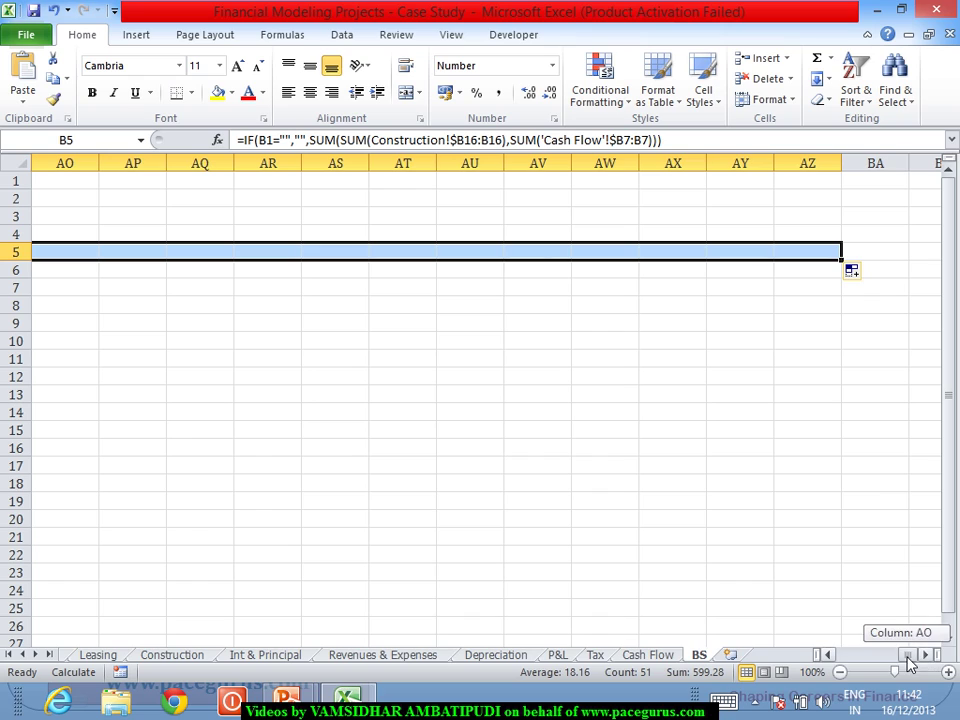